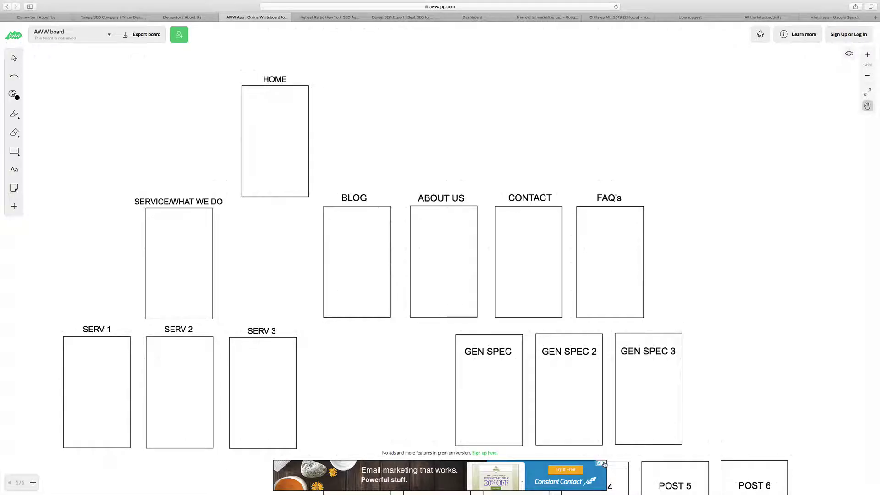
Close the bottom advertisement banner and nudge the board view slightly.
{"action": "left_click", "coordinate": [605, 464]}
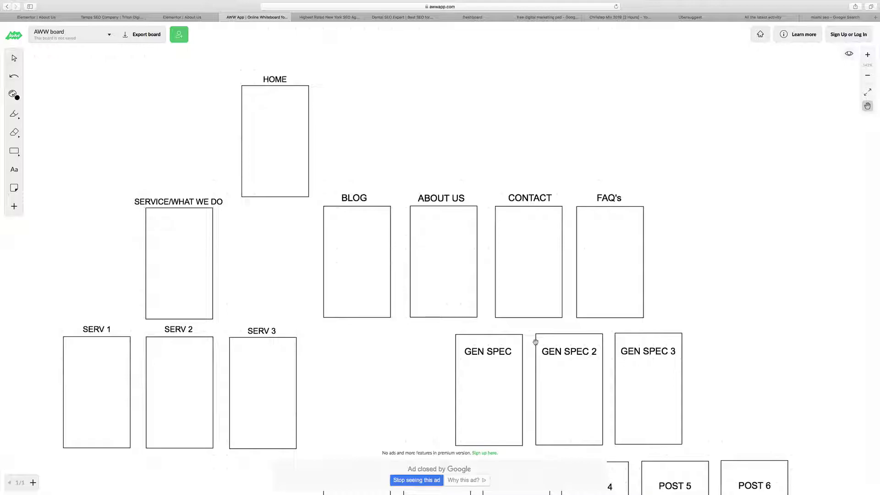
{"action": "left_click_drag", "start_coordinate": [220, 132], "coordinate": [233, 110]}
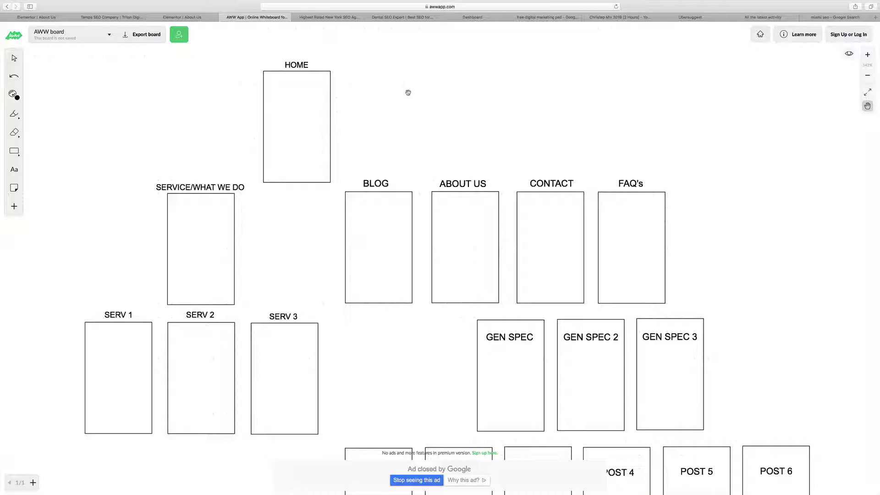
{"action": "mouse_move", "coordinate": [405, 91]}
{"action": "left_mouse_down"}
{"action": "mouse_move", "coordinate": [411, 108]}
{"action": "mouse_move", "coordinate": [405, 87]}
{"action": "left_mouse_up"}
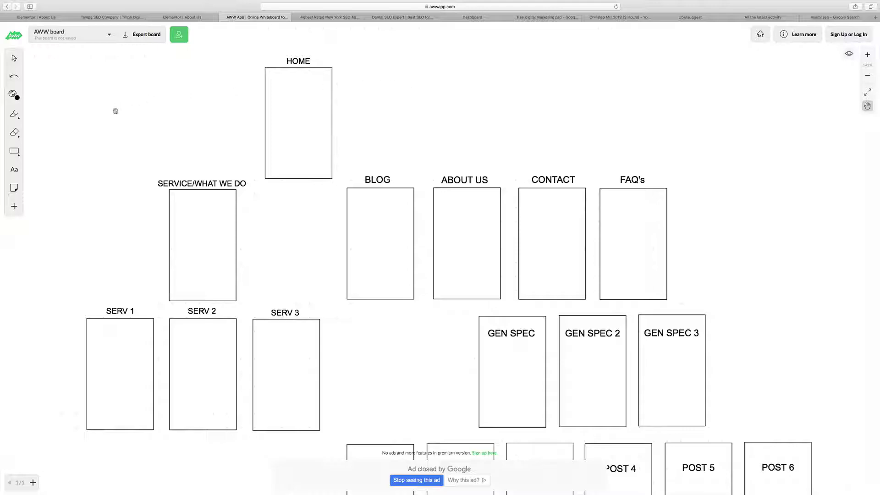
Set the drawing colour to blue and sketch a trial arrow from HOME to SERVICE/WHAT WE DO.
{"action": "left_click", "coordinate": [14, 94]}
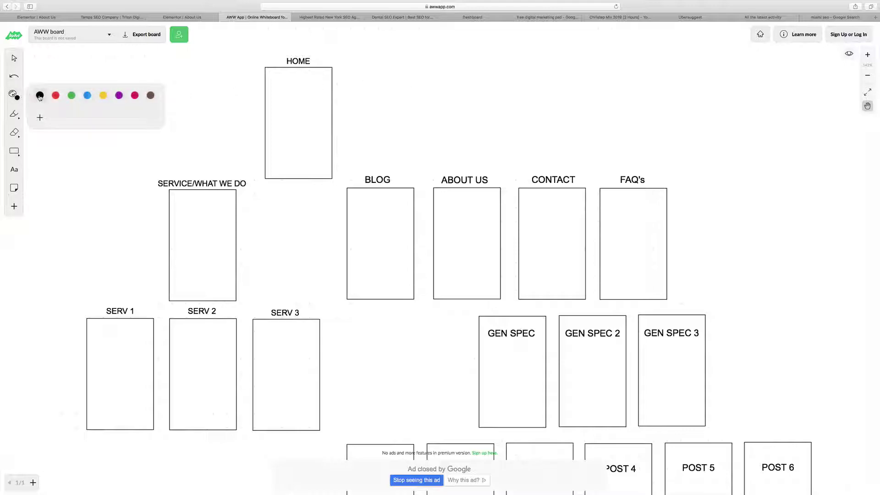
{"action": "left_click", "coordinate": [87, 96]}
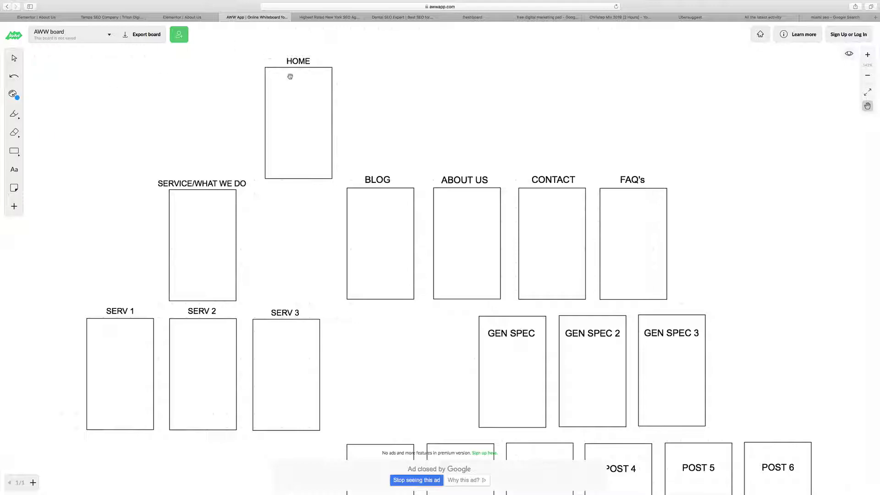
{"action": "left_click", "coordinate": [14, 94]}
{"action": "left_click", "coordinate": [88, 95]}
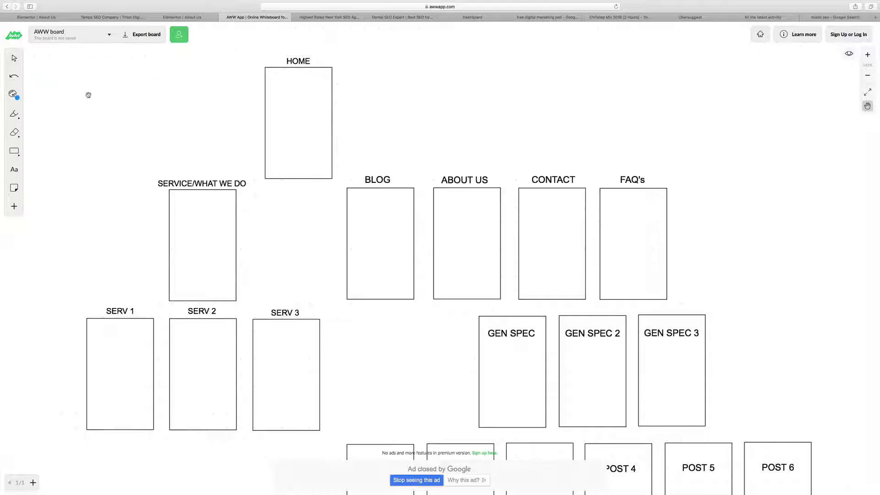
{"action": "left_click", "coordinate": [14, 132]}
{"action": "left_click", "coordinate": [14, 114]}
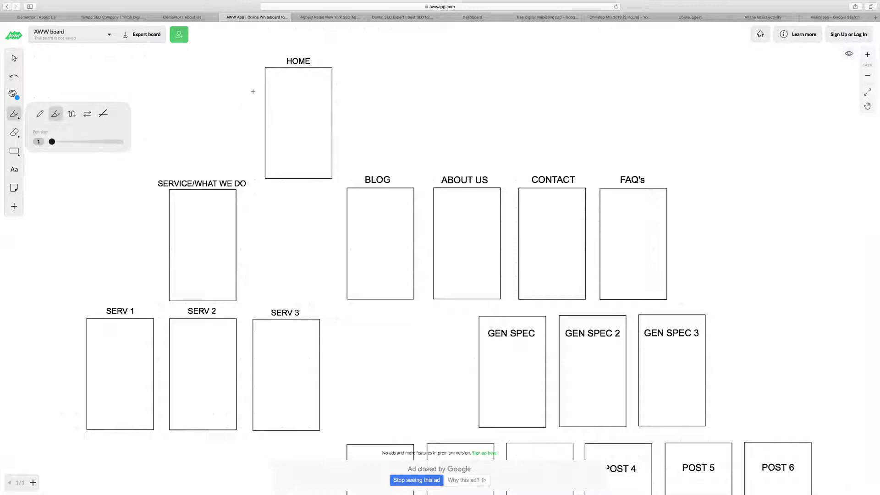
{"action": "left_click_drag", "start_coordinate": [255, 91], "coordinate": [205, 173]}
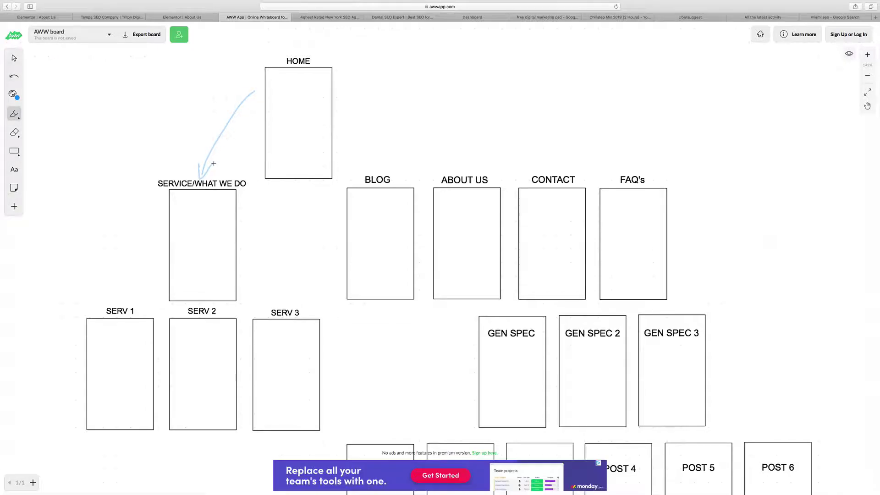
Undo the trial arrow, try another eraser mode, and choose the pencil drawing style.
{"action": "left_click", "coordinate": [19, 99]}
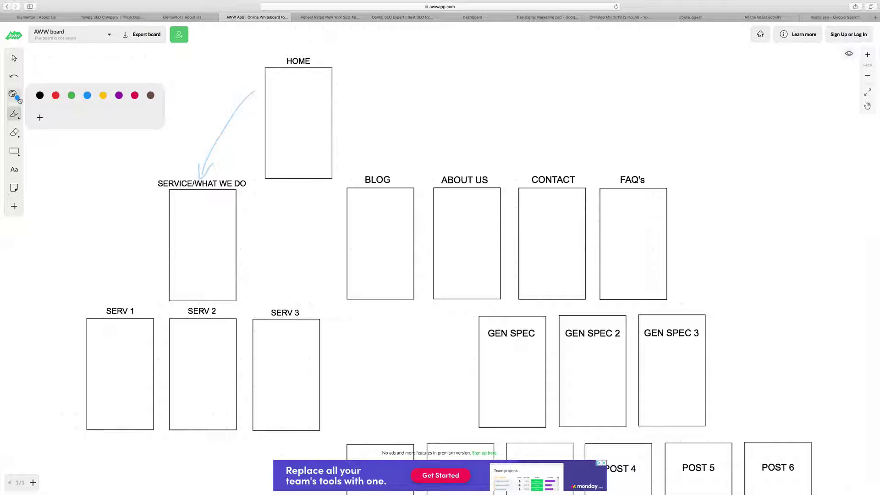
{"action": "key", "text": "super+z"}
{"action": "key", "text": "super+z"}
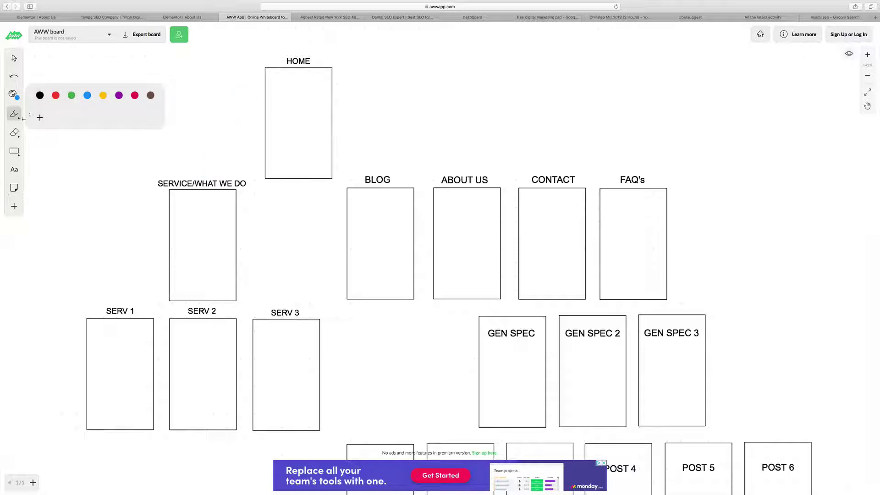
{"action": "left_click", "coordinate": [14, 133]}
{"action": "left_click", "coordinate": [56, 133]}
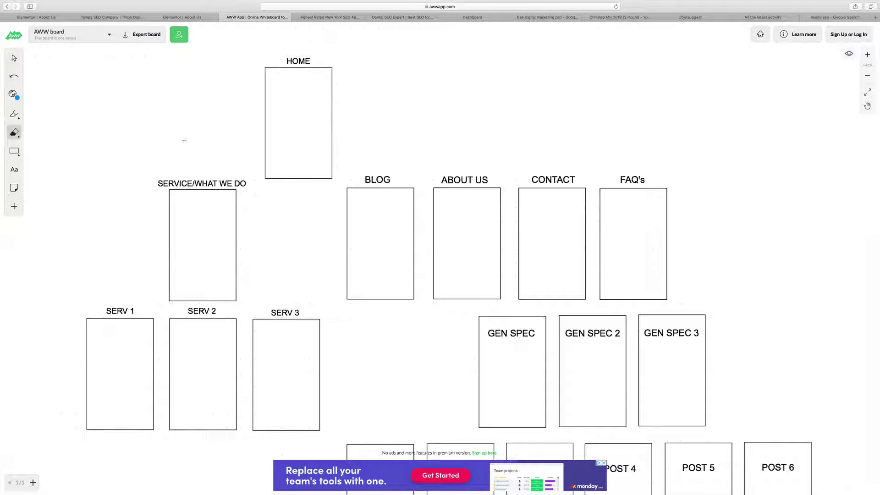
{"action": "left_click", "coordinate": [14, 133]}
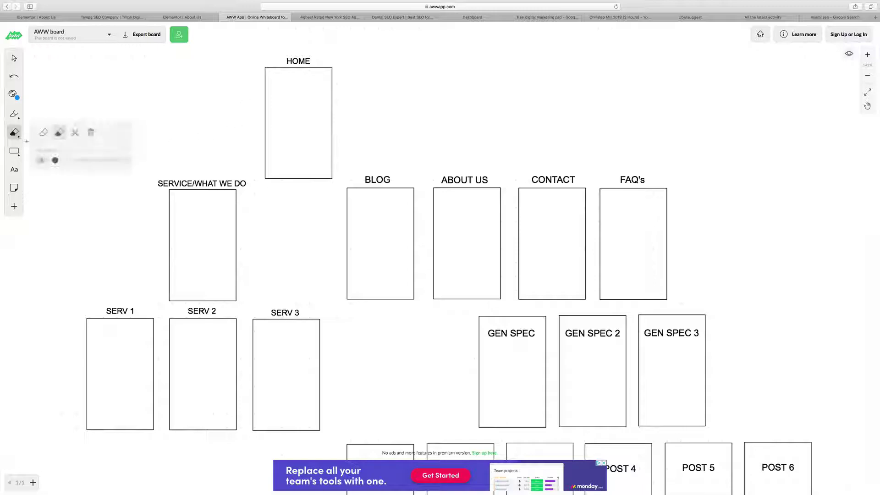
{"action": "left_click", "coordinate": [15, 113]}
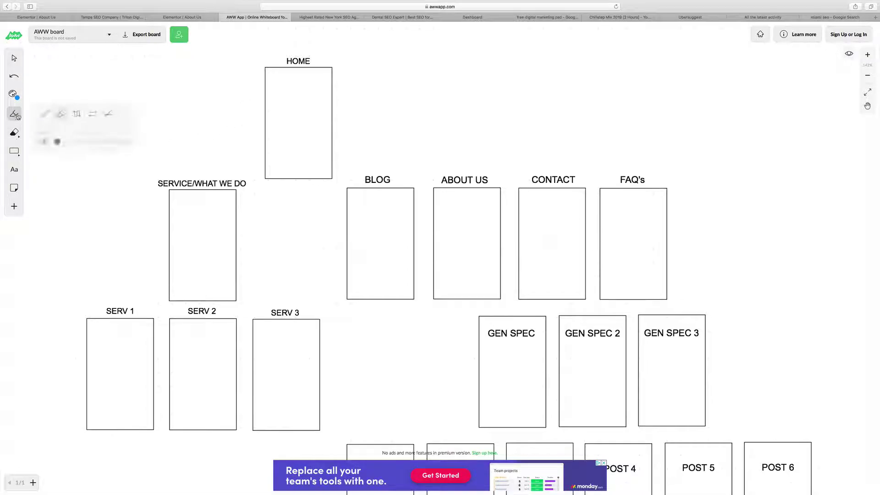
{"action": "left_click", "coordinate": [39, 115]}
Draw blue arrows from HOME to SERVICE/WHAT WE DO, BLOG, ABOUT US, and from SERVICE to SERV 1–3.
{"action": "mouse_move", "coordinate": [250, 96]}
{"action": "left_mouse_down"}
{"action": "mouse_move", "coordinate": [220, 158]}
{"action": "mouse_move", "coordinate": [227, 149]}
{"action": "left_mouse_up"}
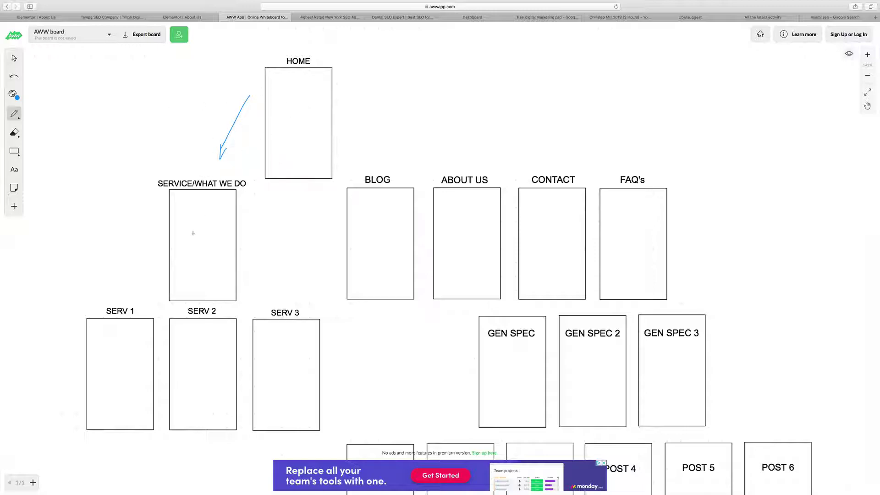
{"action": "mouse_move", "coordinate": [173, 272]}
{"action": "left_mouse_down"}
{"action": "mouse_move", "coordinate": [133, 303]}
{"action": "mouse_move", "coordinate": [133, 294]}
{"action": "mouse_move", "coordinate": [138, 300]}
{"action": "left_mouse_up"}
{"action": "left_click_drag", "start_coordinate": [191, 280], "coordinate": [202, 322]}
{"action": "mouse_move", "coordinate": [220, 278]}
{"action": "left_mouse_down"}
{"action": "mouse_move", "coordinate": [265, 344]}
{"action": "mouse_move", "coordinate": [254, 331]}
{"action": "left_mouse_up"}
{"action": "mouse_move", "coordinate": [322, 109]}
{"action": "left_mouse_down"}
{"action": "mouse_move", "coordinate": [385, 236]}
{"action": "mouse_move", "coordinate": [367, 222]}
{"action": "left_mouse_up"}
{"action": "mouse_move", "coordinate": [326, 105]}
{"action": "left_mouse_down"}
{"action": "mouse_move", "coordinate": [467, 208]}
{"action": "mouse_move", "coordinate": [450, 196]}
{"action": "mouse_move", "coordinate": [444, 98]}
{"action": "mouse_move", "coordinate": [544, 191]}
{"action": "mouse_move", "coordinate": [331, 97]}
{"action": "mouse_move", "coordinate": [626, 179]}
{"action": "mouse_move", "coordinate": [628, 194]}
{"action": "mouse_move", "coordinate": [614, 177]}
{"action": "left_mouse_up"}
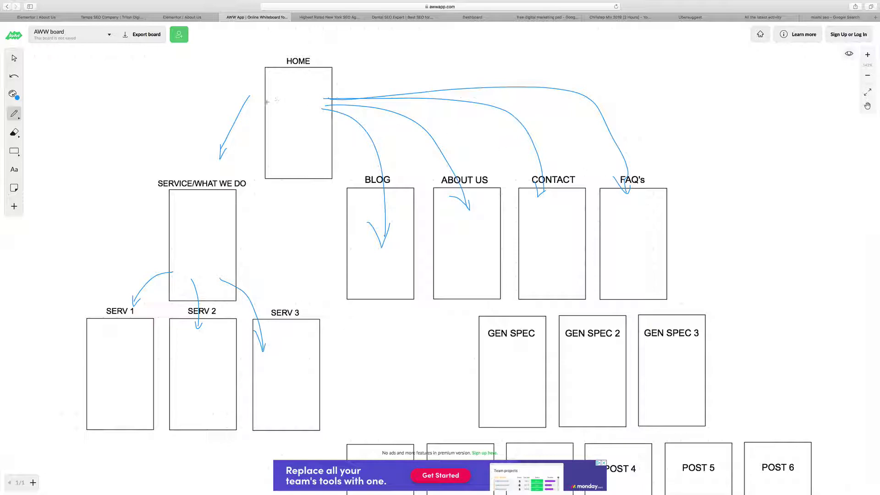
{"action": "mouse_move", "coordinate": [275, 100]}
{"action": "left_mouse_down"}
{"action": "mouse_move", "coordinate": [220, 138]}
{"action": "mouse_move", "coordinate": [202, 198]}
{"action": "left_mouse_up"}
Close the banner ad at the bottom of the board using its X.
{"action": "left_click", "coordinate": [604, 463]}
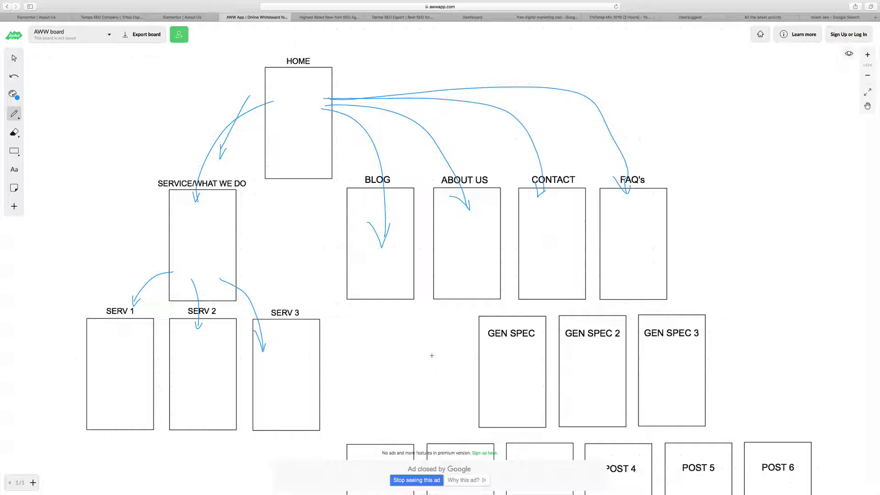
Zoom out and pan the board up-left until the POST 1–POST 6 boxes show.
{"action": "scroll", "coordinate": [432, 356], "scroll_direction": "down", "scroll_amount": 4}
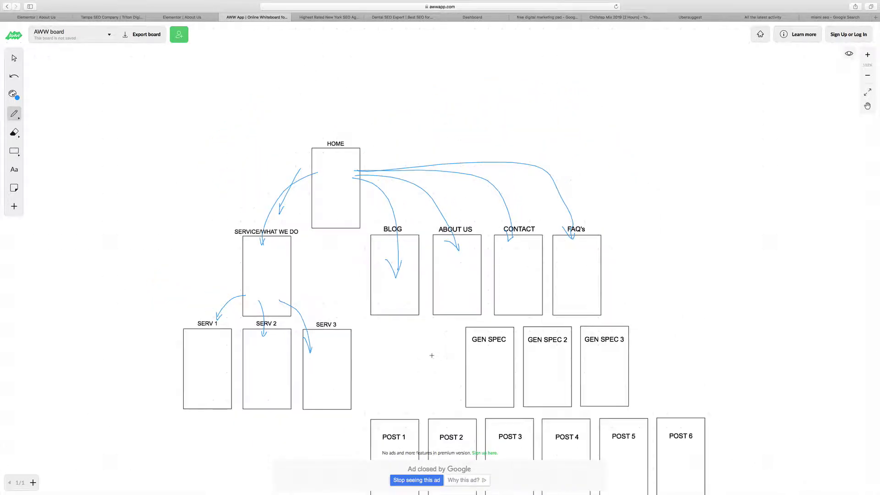
{"action": "left_click", "coordinate": [868, 106]}
{"action": "left_click_drag", "start_coordinate": [757, 187], "coordinate": [690, 118]}
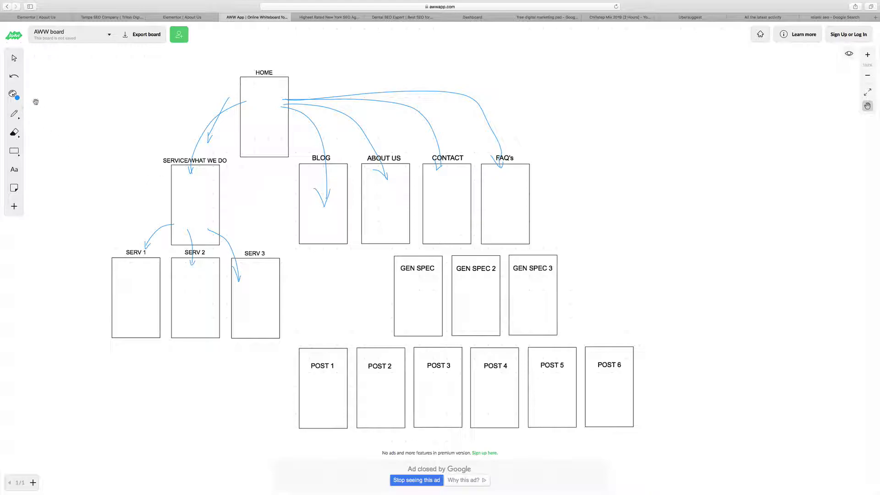
With a red pen, circle HOME's top-right corner, draw a red arrow to CONTACT, and close the ad.
{"action": "left_click", "coordinate": [13, 94]}
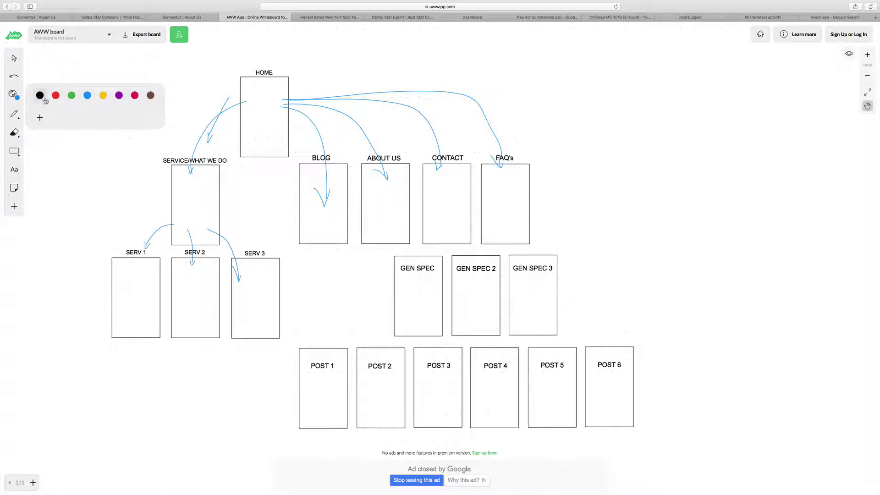
{"action": "left_click", "coordinate": [56, 95]}
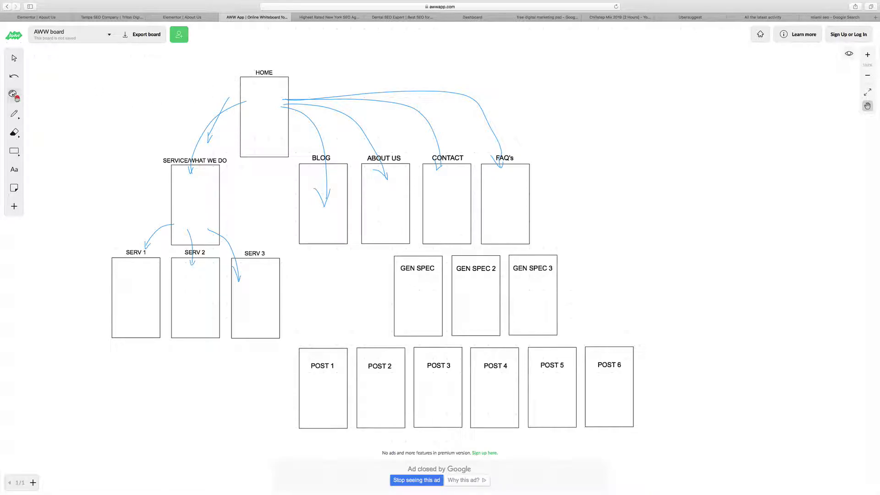
{"action": "left_click", "coordinate": [13, 113]}
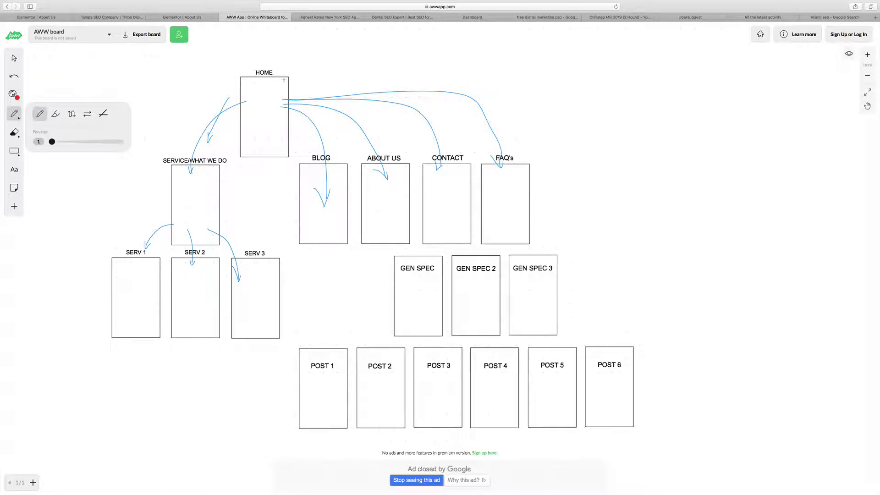
{"action": "mouse_move", "coordinate": [284, 80]}
{"action": "left_mouse_down"}
{"action": "mouse_move", "coordinate": [364, 154]}
{"action": "mouse_move", "coordinate": [388, 200]}
{"action": "mouse_move", "coordinate": [382, 195]}
{"action": "left_mouse_up"}
{"action": "mouse_move", "coordinate": [285, 82]}
{"action": "left_mouse_down"}
{"action": "mouse_move", "coordinate": [463, 163]}
{"action": "mouse_move", "coordinate": [444, 148]}
{"action": "left_mouse_up"}
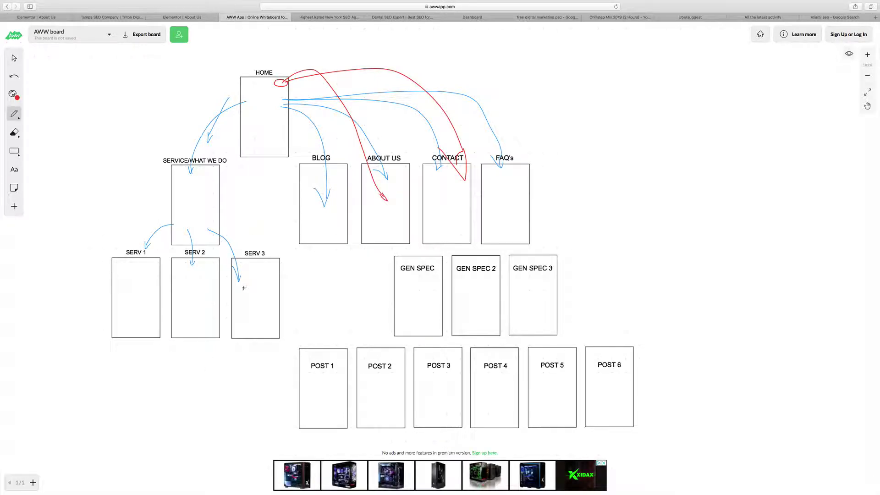
{"action": "left_click", "coordinate": [604, 463]}
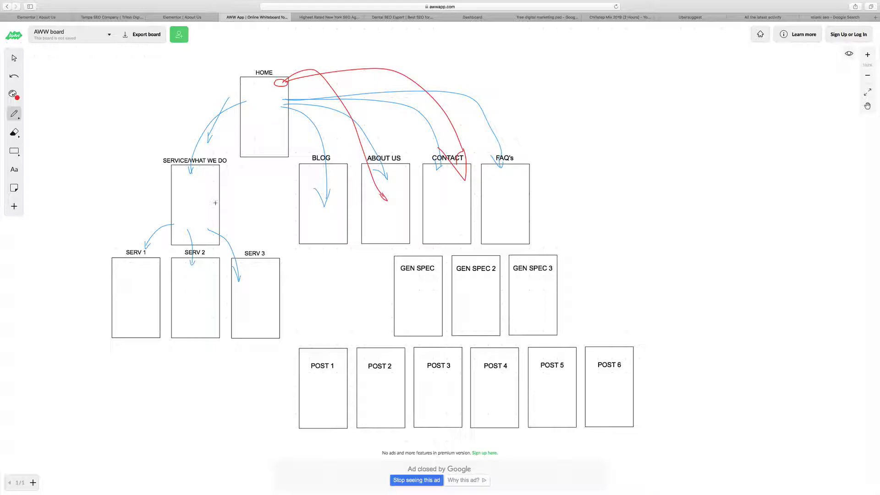
Draw red links from SERVICE/WHAT WE DO to ABOUT US and CONTACT, and from SERV 1 to SERV 2 and GEN SPEC.
{"action": "mouse_move", "coordinate": [215, 203]}
{"action": "left_mouse_down"}
{"action": "mouse_move", "coordinate": [257, 234]}
{"action": "mouse_move", "coordinate": [284, 236]}
{"action": "mouse_move", "coordinate": [431, 205]}
{"action": "left_mouse_up"}
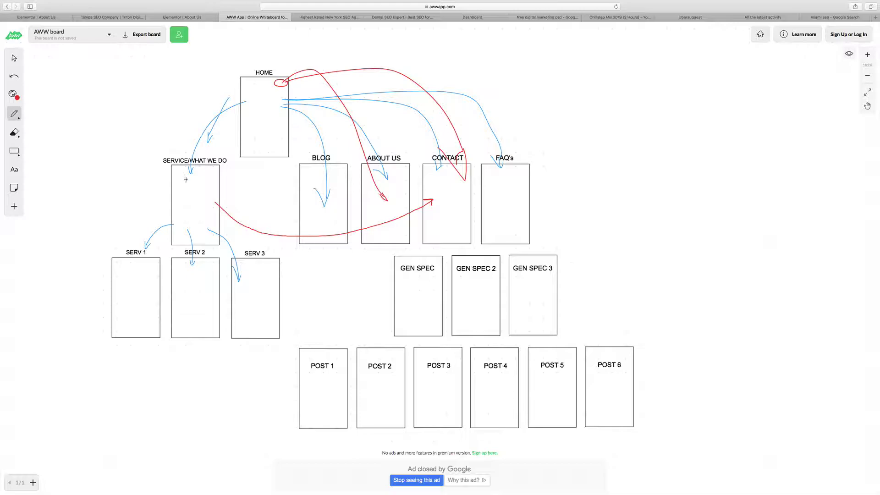
{"action": "left_click_drag", "start_coordinate": [215, 168], "coordinate": [215, 172]}
{"action": "mouse_move", "coordinate": [214, 171]}
{"action": "left_mouse_down"}
{"action": "mouse_move", "coordinate": [351, 166]}
{"action": "mouse_move", "coordinate": [433, 183]}
{"action": "mouse_move", "coordinate": [417, 184]}
{"action": "left_mouse_up"}
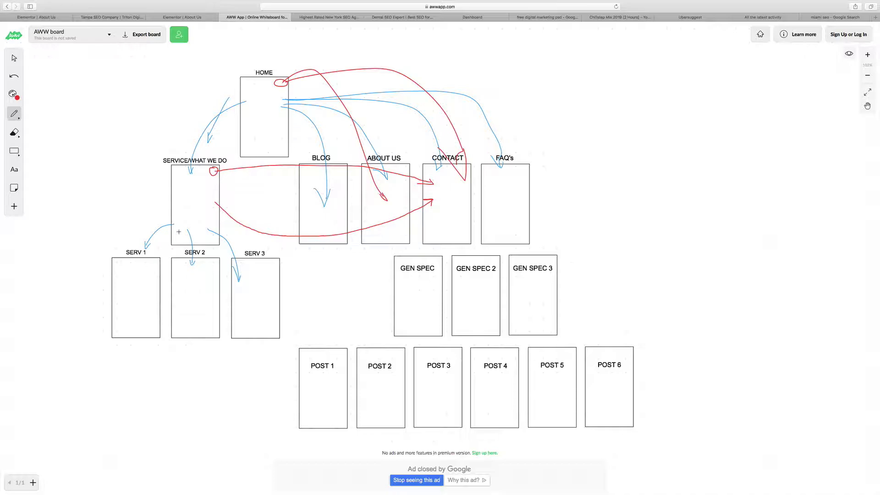
{"action": "mouse_move", "coordinate": [146, 276]}
{"action": "left_mouse_down"}
{"action": "mouse_move", "coordinate": [161, 287]}
{"action": "mouse_move", "coordinate": [186, 278]}
{"action": "mouse_move", "coordinate": [158, 298]}
{"action": "mouse_move", "coordinate": [412, 238]}
{"action": "mouse_move", "coordinate": [423, 229]}
{"action": "left_mouse_up"}
{"action": "mouse_move", "coordinate": [152, 295]}
{"action": "left_mouse_down"}
{"action": "mouse_move", "coordinate": [156, 304]}
{"action": "mouse_move", "coordinate": [379, 323]}
{"action": "mouse_move", "coordinate": [400, 303]}
{"action": "mouse_move", "coordinate": [391, 308]}
{"action": "mouse_move", "coordinate": [397, 315]}
{"action": "left_mouse_up"}
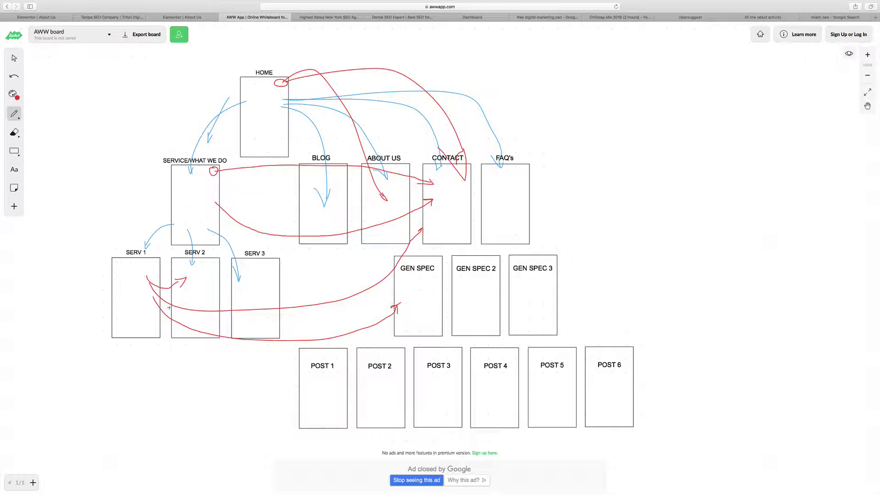
Type the label 'SERV 1 ANCHOR TEXT', drag it beside SERV 1, and close the ad.
{"action": "left_click", "coordinate": [14, 170]}
{"action": "left_click", "coordinate": [51, 180]}
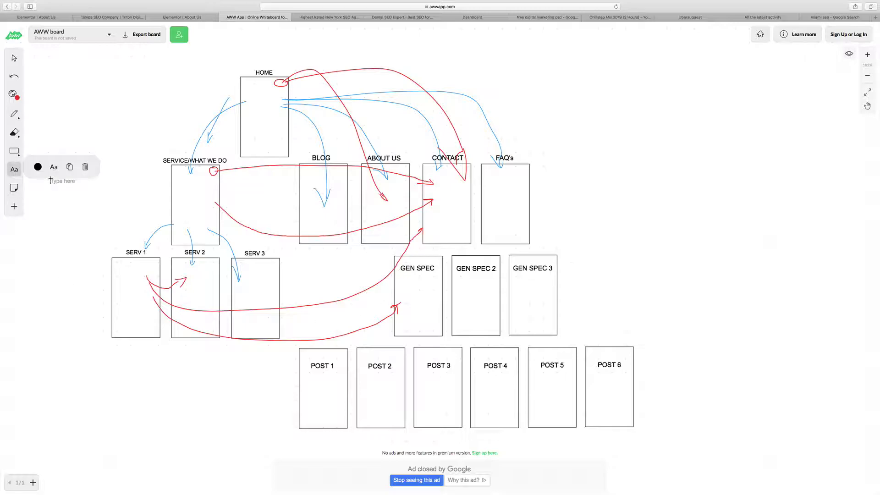
{"action": "type", "text": "SERV 1 ANCHOR TEXT"}
{"action": "left_click", "coordinate": [14, 57]}
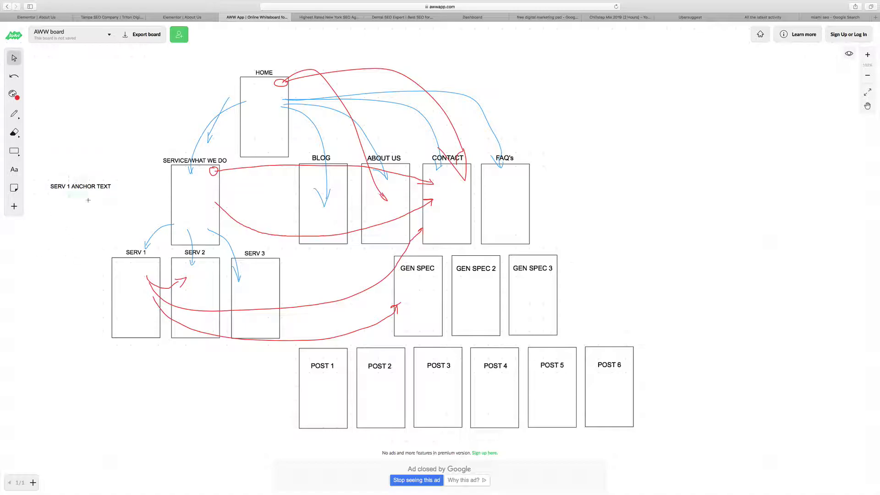
{"action": "left_click_drag", "start_coordinate": [82, 184], "coordinate": [117, 283]}
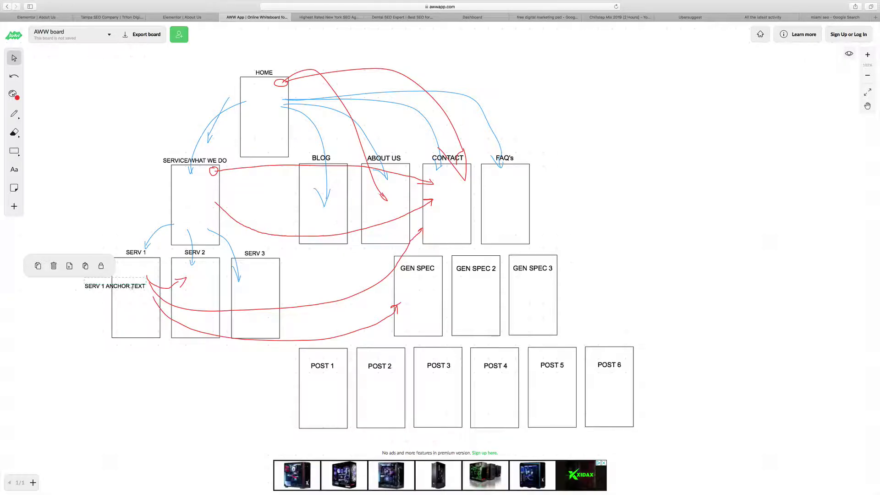
{"action": "left_click", "coordinate": [603, 464]}
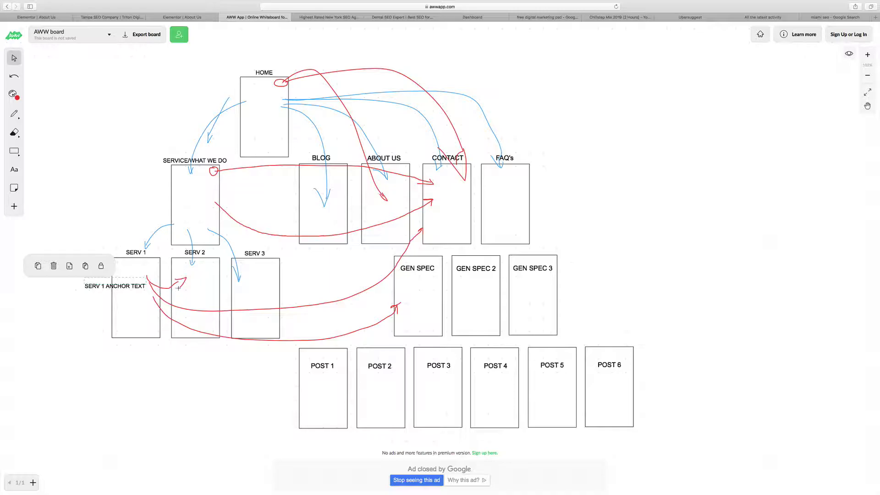
Type the note 'Relevant Anchor text' below the SERV 1 box.
{"action": "left_click", "coordinate": [86, 368]}
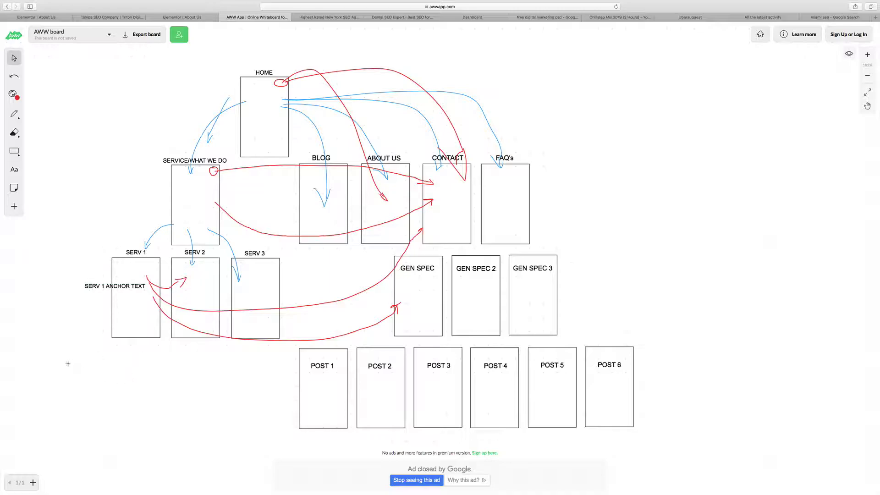
{"action": "key", "text": "t"}
{"action": "left_click", "coordinate": [83, 371]}
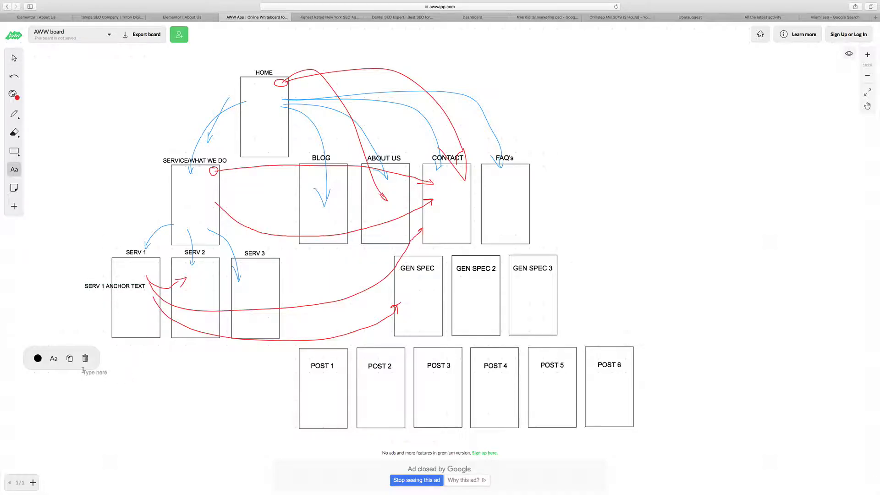
{"action": "type", "text": "Relevant"}
{"action": "key", "text": "BackSpace"}
{"action": "key", "text": "BackSpace"}
{"action": "key", "text": "BackSpace"}
{"action": "type", "text": "nt Anchor te"}
{"action": "scroll", "coordinate": [102, 390], "scroll_direction": "up", "scroll_amount": 5}
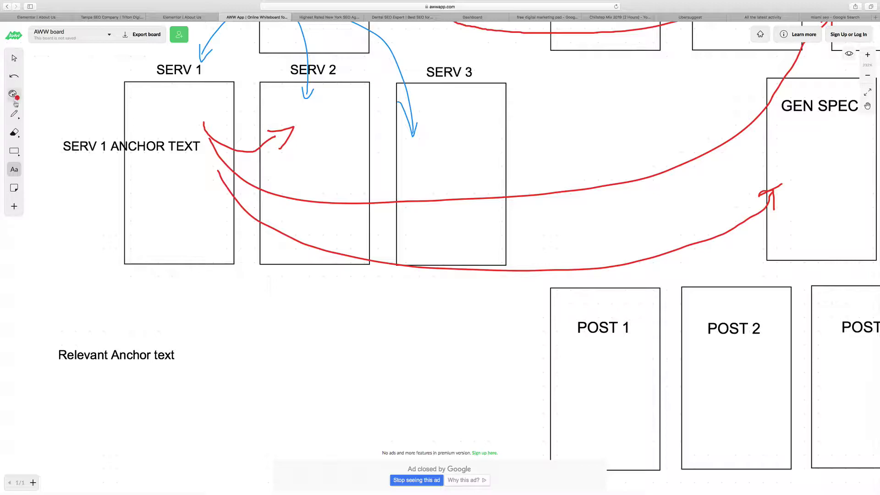
Add the line 'WHERE IS MAKES SENSE' beneath it and select its text.
{"action": "left_click", "coordinate": [160, 384]}
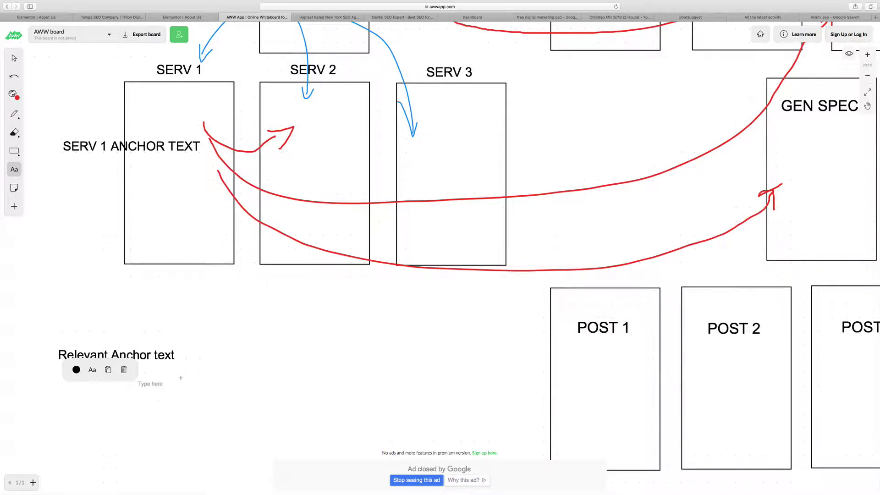
{"action": "type", "text": "WHERE IS MAKES SENSE"}
{"action": "left_click_drag", "start_coordinate": [175, 385], "coordinate": [210, 387]}
{"action": "left_click_drag", "start_coordinate": [145, 384], "coordinate": [138, 381]}
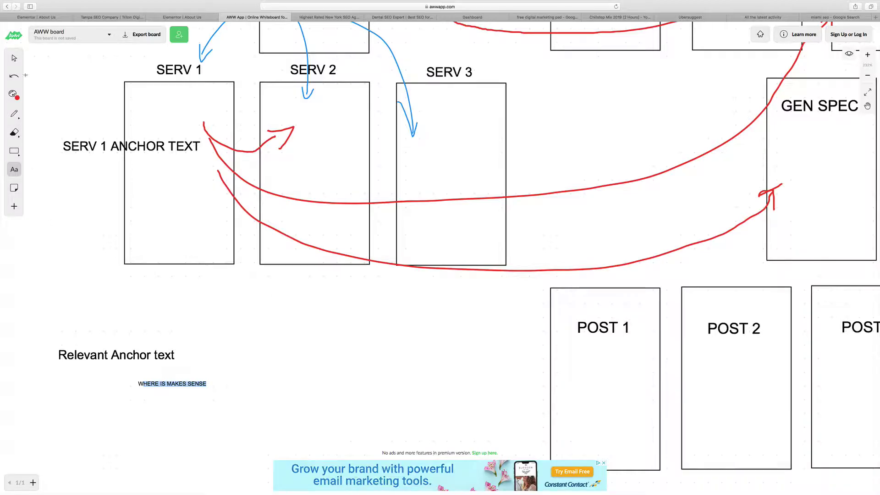
Move the 'WHERE IS MAKES SENSE' line directly under 'Relevant Anchor text'.
{"action": "left_click", "coordinate": [14, 58]}
{"action": "left_click", "coordinate": [168, 384]}
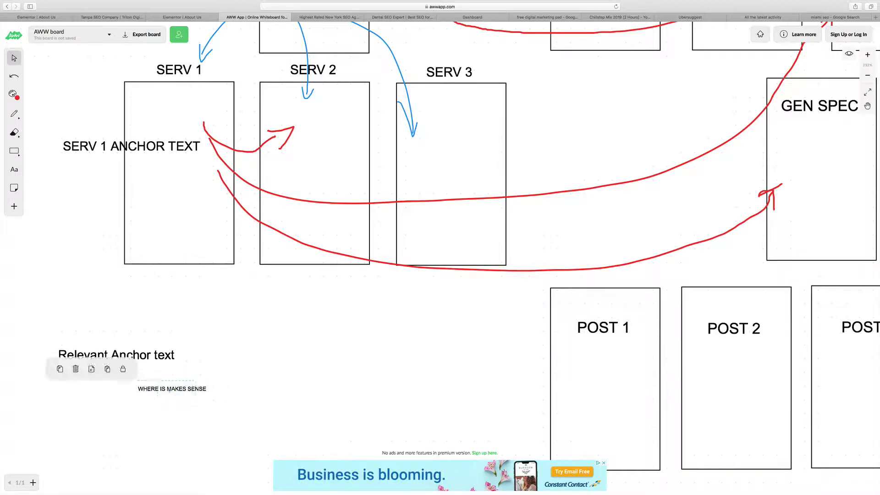
{"action": "left_click_drag", "start_coordinate": [169, 384], "coordinate": [109, 369]}
{"action": "scroll", "coordinate": [109, 369], "scroll_direction": "up", "scroll_amount": 5}
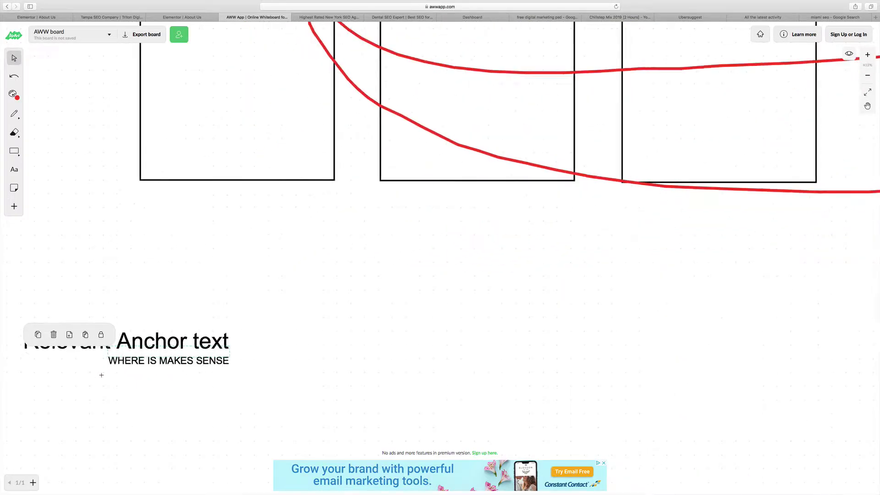
{"action": "left_click", "coordinate": [868, 106]}
{"action": "scroll", "coordinate": [264, 321], "scroll_direction": "left", "scroll_amount": 5}
{"action": "scroll", "coordinate": [296, 332], "scroll_direction": "up", "scroll_amount": 2}
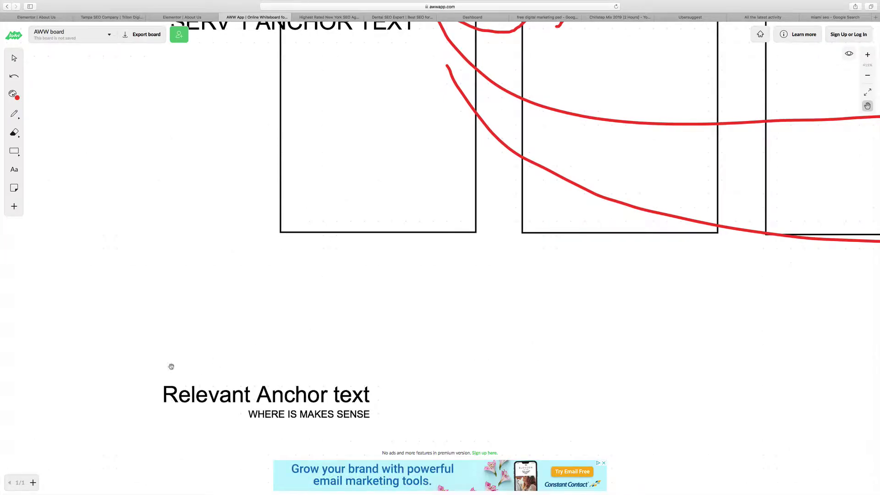
{"action": "scroll", "coordinate": [168, 364], "scroll_direction": "left", "scroll_amount": 5}
{"action": "scroll", "coordinate": [295, 424], "scroll_direction": "down", "scroll_amount": 5}
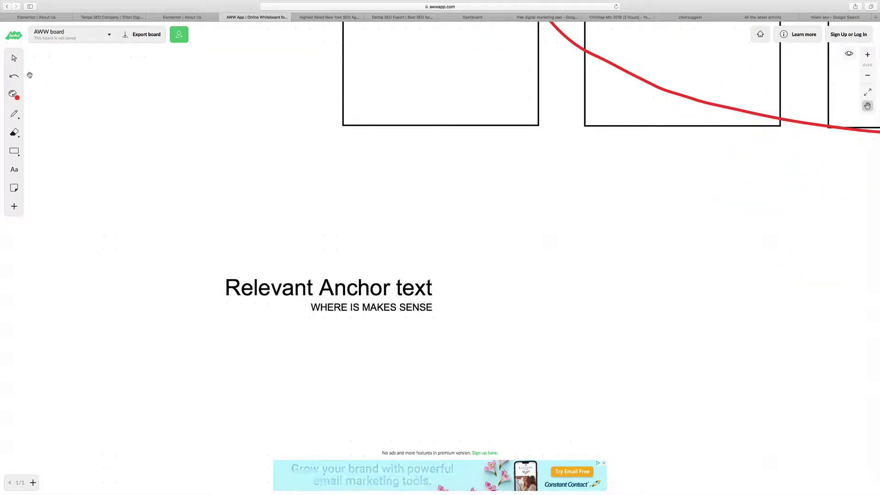
Select both note lines, drag them into the SERV 1 box, and zoom back out.
{"action": "left_click", "coordinate": [15, 58]}
{"action": "left_click_drag", "start_coordinate": [198, 246], "coordinate": [371, 329]}
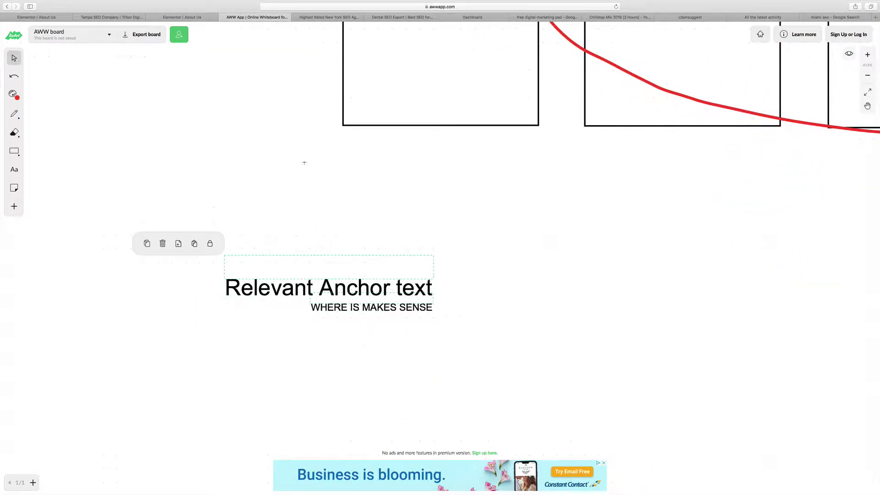
{"action": "left_click_drag", "start_coordinate": [290, 100], "coordinate": [409, 102]}
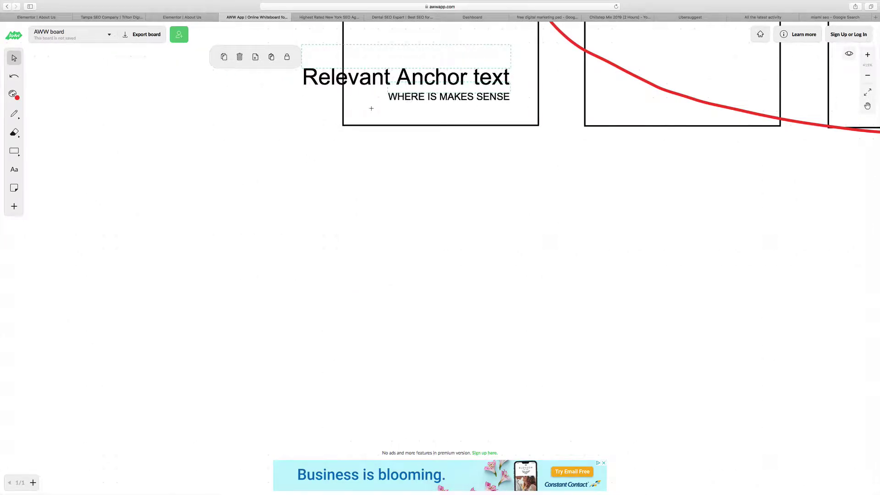
{"action": "scroll", "coordinate": [371, 108], "scroll_direction": "down", "scroll_amount": 5}
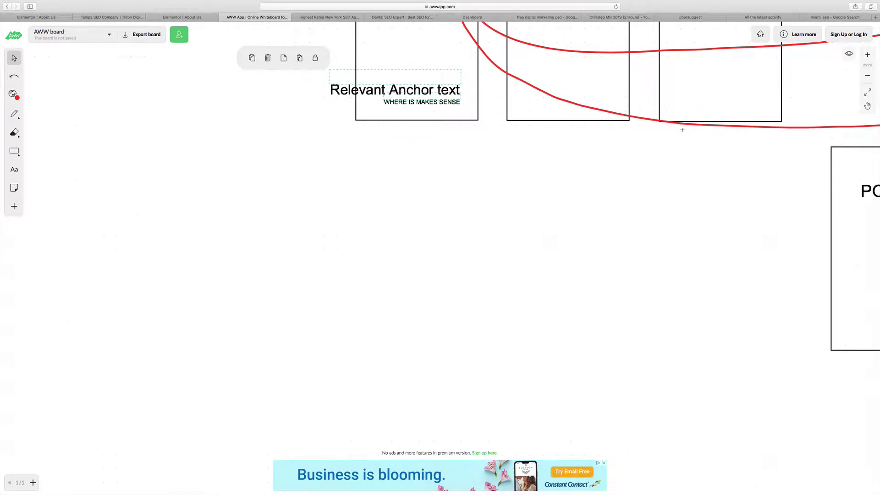
{"action": "left_click", "coordinate": [868, 106]}
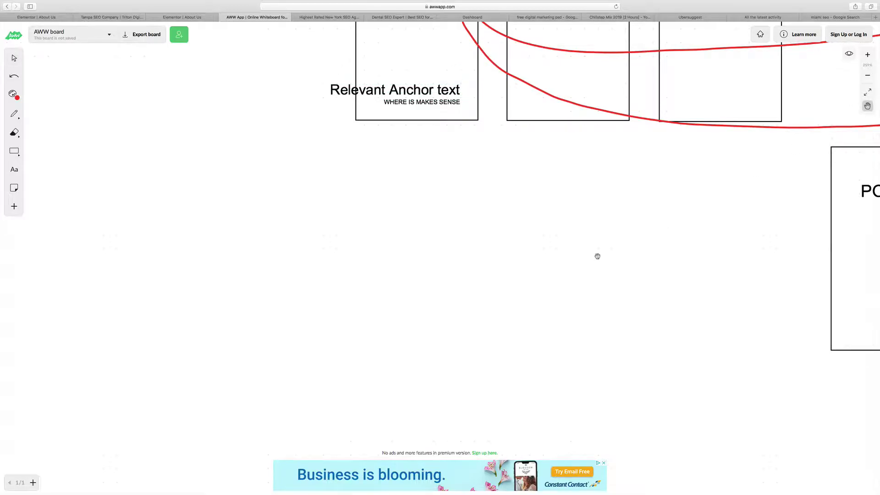
{"action": "left_click_drag", "start_coordinate": [517, 216], "coordinate": [300, 304]}
{"action": "scroll", "coordinate": [386, 283], "scroll_direction": "down", "scroll_amount": 1}
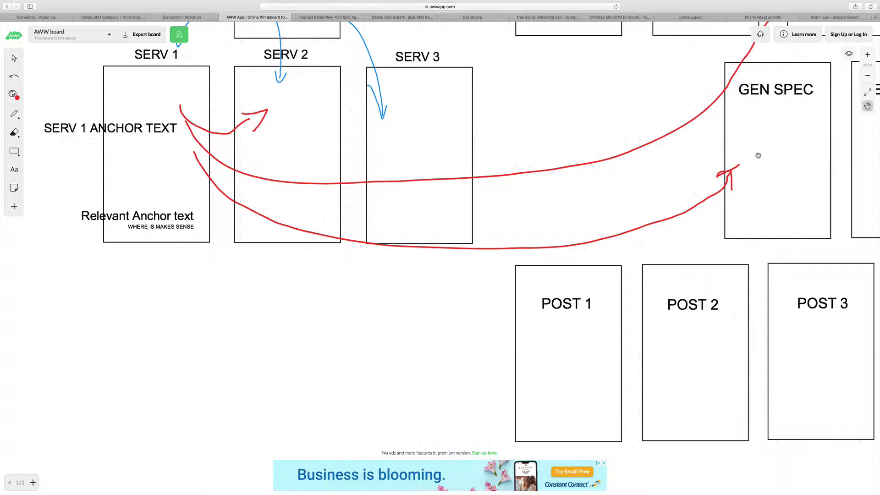
Draw red link strokes from BLOG down to POST 1 through POST 6.
{"action": "scroll", "coordinate": [543, 169], "scroll_direction": "down", "scroll_amount": 5}
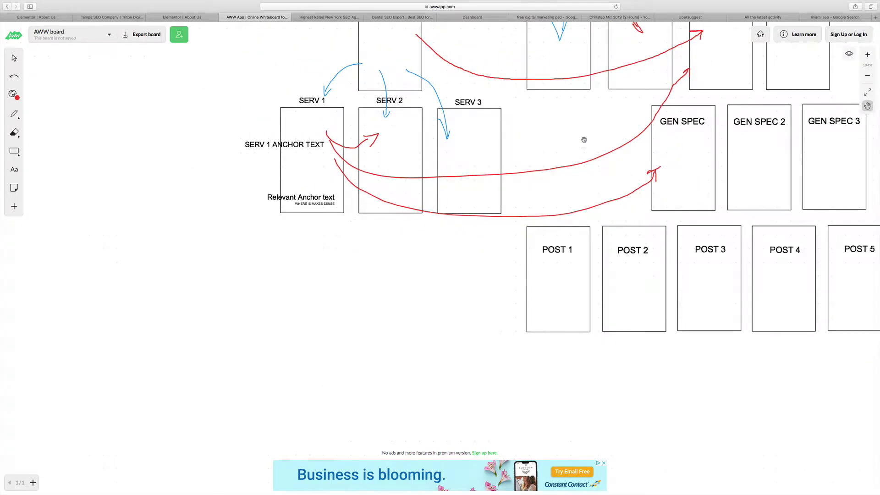
{"action": "left_click_drag", "start_coordinate": [584, 138], "coordinate": [430, 200]}
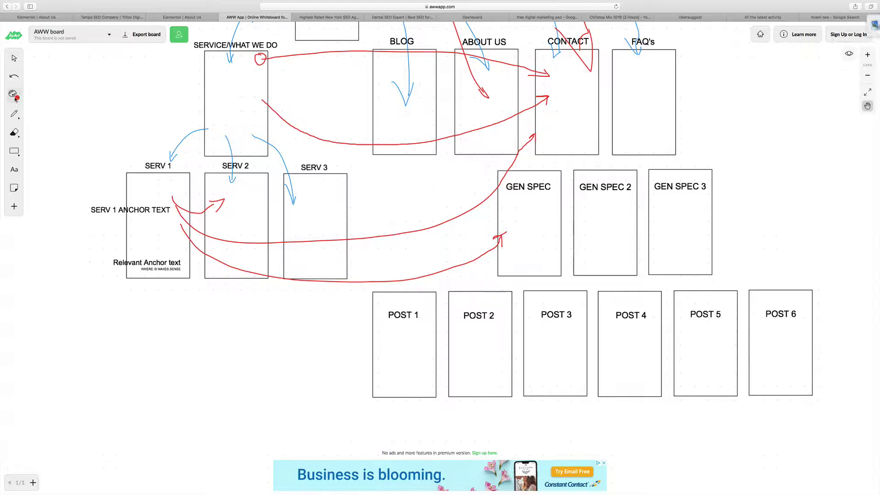
{"action": "left_click", "coordinate": [14, 113]}
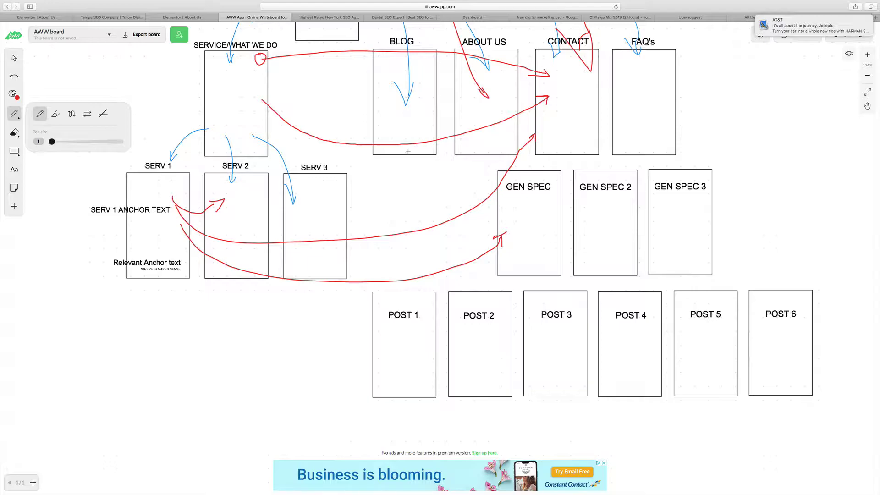
{"action": "mouse_move", "coordinate": [405, 145]}
{"action": "left_mouse_down"}
{"action": "mouse_move", "coordinate": [414, 298]}
{"action": "mouse_move", "coordinate": [478, 286]}
{"action": "left_mouse_up"}
{"action": "left_click_drag", "start_coordinate": [418, 150], "coordinate": [542, 341]}
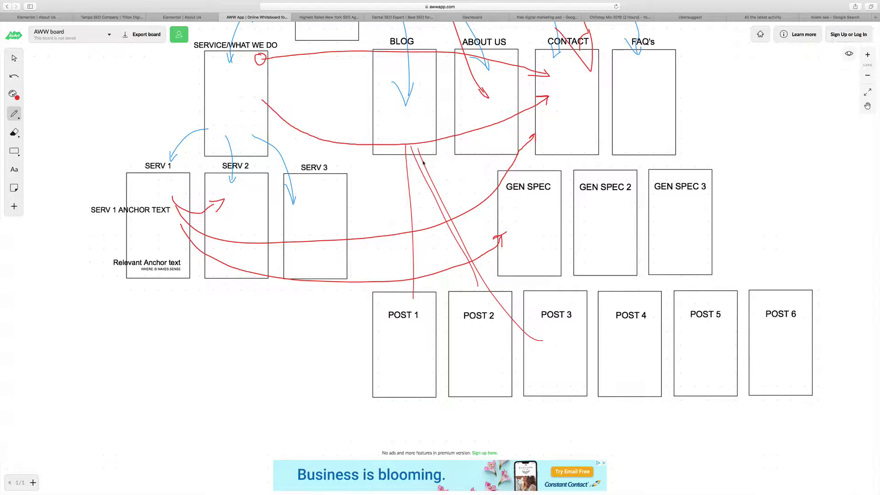
{"action": "left_click_drag", "start_coordinate": [421, 154], "coordinate": [622, 330]}
{"action": "mouse_move", "coordinate": [422, 150]}
{"action": "left_mouse_down"}
{"action": "mouse_move", "coordinate": [438, 202]}
{"action": "mouse_move", "coordinate": [728, 350]}
{"action": "left_mouse_up"}
{"action": "mouse_move", "coordinate": [428, 145]}
{"action": "left_mouse_down"}
{"action": "mouse_move", "coordinate": [541, 256]}
{"action": "mouse_move", "coordinate": [783, 306]}
{"action": "left_mouse_up"}
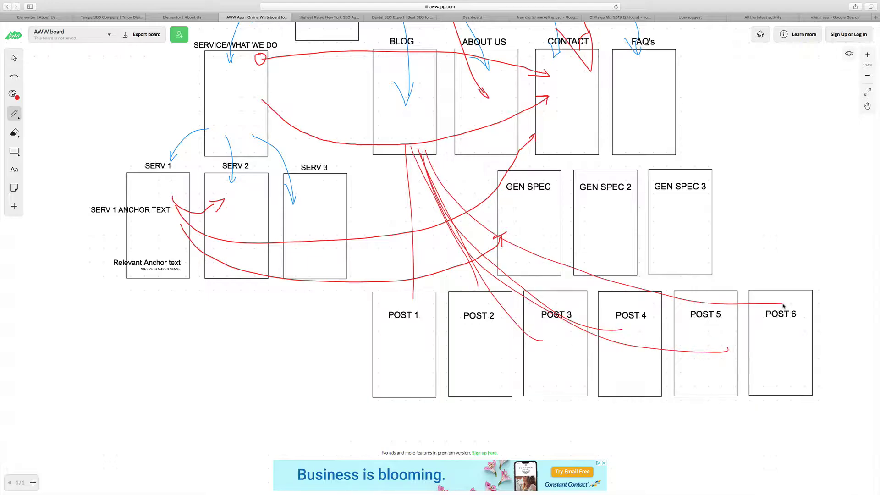
Pan and zoom out the board so the HOME box comes into view.
{"action": "left_click", "coordinate": [868, 106]}
{"action": "left_click_drag", "start_coordinate": [787, 140], "coordinate": [688, 204]}
{"action": "scroll", "coordinate": [737, 175], "scroll_direction": "down", "scroll_amount": 2}
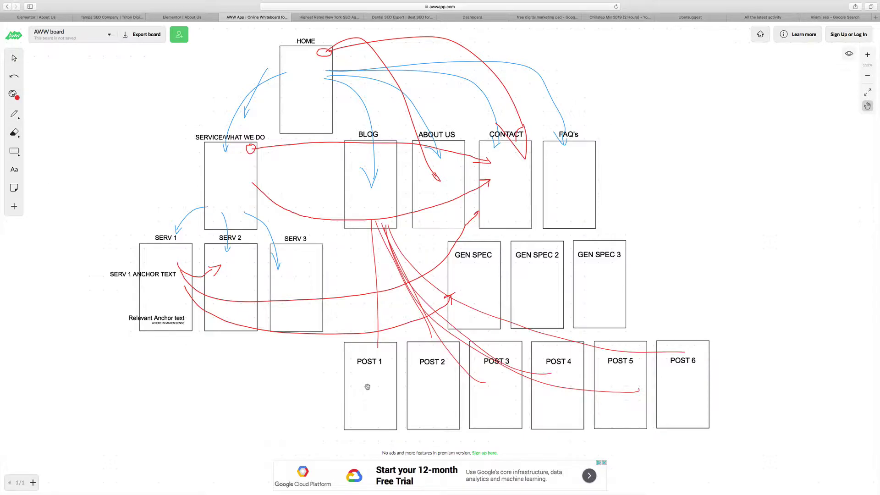
Circle GEN SPEC in red and draw arrows from POST 1 and POST 2 into GEN SPEC 2 and 3.
{"action": "left_click", "coordinate": [14, 114]}
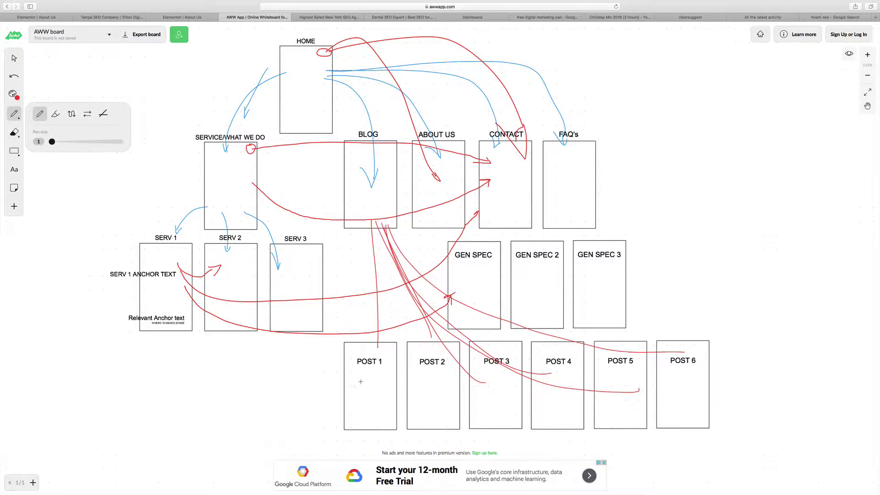
{"action": "mouse_move", "coordinate": [354, 388]}
{"action": "left_mouse_down"}
{"action": "mouse_move", "coordinate": [366, 388]}
{"action": "mouse_move", "coordinate": [443, 326]}
{"action": "mouse_move", "coordinate": [451, 296]}
{"action": "mouse_move", "coordinate": [453, 314]}
{"action": "left_mouse_up"}
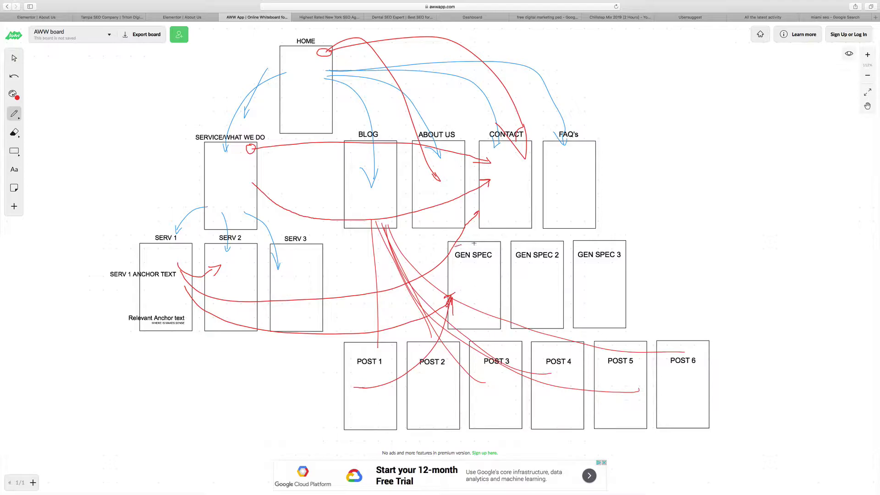
{"action": "left_click_drag", "start_coordinate": [477, 243], "coordinate": [453, 253]}
{"action": "mouse_move", "coordinate": [372, 411]}
{"action": "left_mouse_down"}
{"action": "mouse_move", "coordinate": [385, 411]}
{"action": "mouse_move", "coordinate": [562, 265]}
{"action": "mouse_move", "coordinate": [550, 277]}
{"action": "mouse_move", "coordinate": [554, 297]}
{"action": "left_mouse_up"}
{"action": "left_click_drag", "start_coordinate": [417, 392], "coordinate": [599, 309]}
Draw a red arrow from POST 6 into GEN SPEC 3 and link FAQ's to SERV 3.
{"action": "mouse_move", "coordinate": [667, 370]}
{"action": "left_mouse_down"}
{"action": "mouse_move", "coordinate": [596, 321]}
{"action": "mouse_move", "coordinate": [595, 286]}
{"action": "mouse_move", "coordinate": [586, 298]}
{"action": "left_mouse_up"}
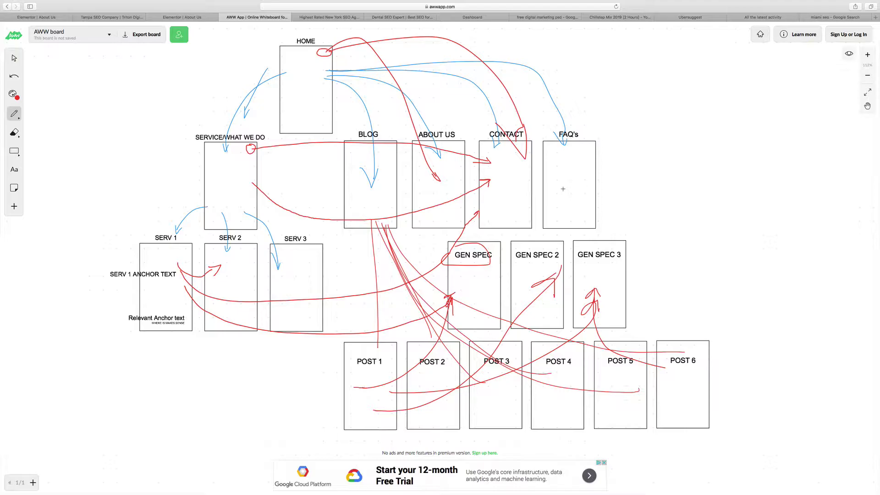
{"action": "mouse_move", "coordinate": [560, 182]}
{"action": "left_mouse_down"}
{"action": "mouse_move", "coordinate": [324, 311]}
{"action": "mouse_move", "coordinate": [347, 303]}
{"action": "left_mouse_up"}
{"action": "mouse_move", "coordinate": [558, 184]}
{"action": "left_mouse_down"}
{"action": "mouse_move", "coordinate": [356, 221]}
{"action": "mouse_move", "coordinate": [269, 285]}
{"action": "mouse_move", "coordinate": [280, 283]}
{"action": "left_mouse_up"}
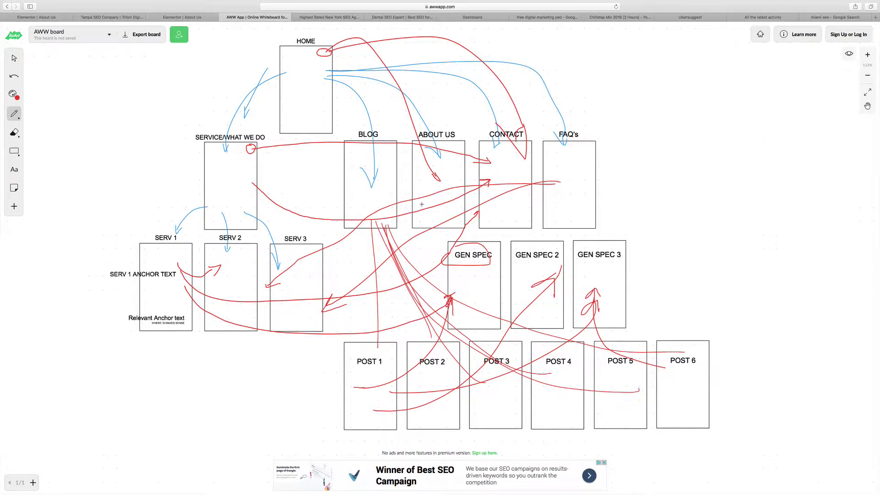
Pan the diagram left to free empty space on the right of the board.
{"action": "scroll", "coordinate": [425, 203], "scroll_direction": "down", "scroll_amount": 2}
{"action": "key", "text": "v"}
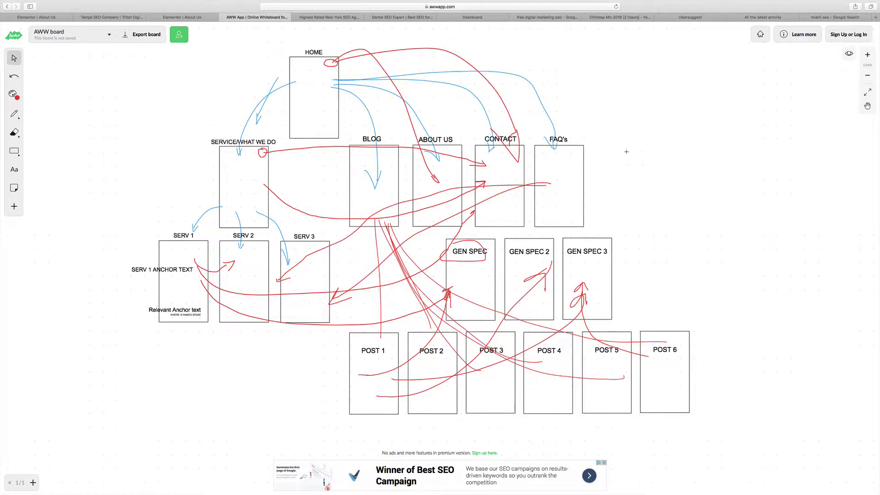
{"action": "left_click", "coordinate": [867, 106]}
{"action": "left_click_drag", "start_coordinate": [742, 169], "coordinate": [515, 189]}
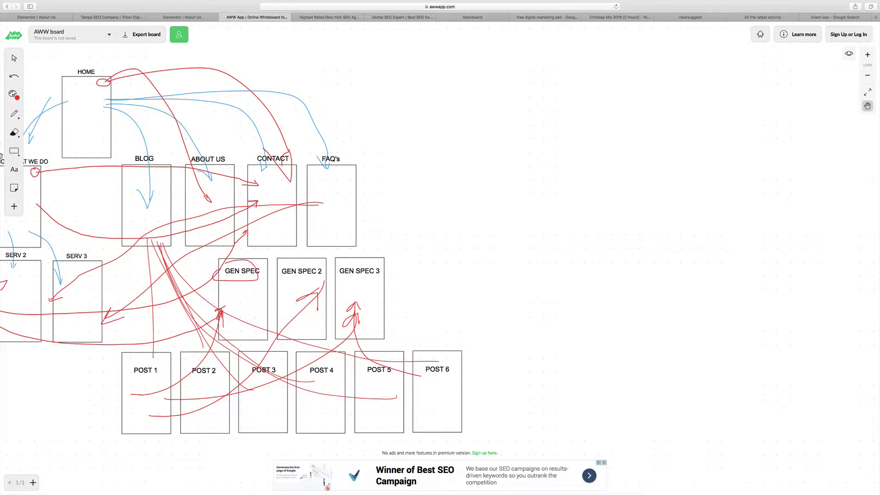
Type the anchor-text tips: relevant anchor text, keywords and synonyms, 'PASS INFORMATION WHERE APPL/RE'.
{"action": "key", "text": "t"}
{"action": "left_click", "coordinate": [470, 144]}
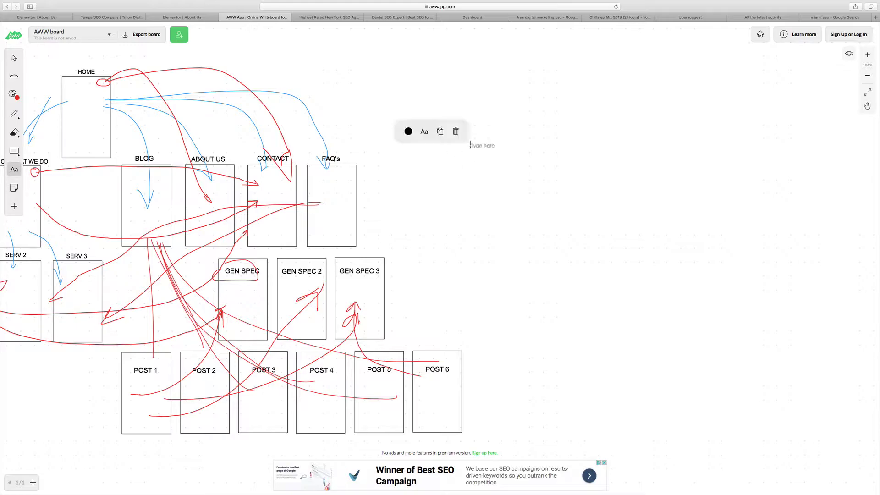
{"action": "type", "text": "USE SPECIFIC ANCHOR TEXT"}
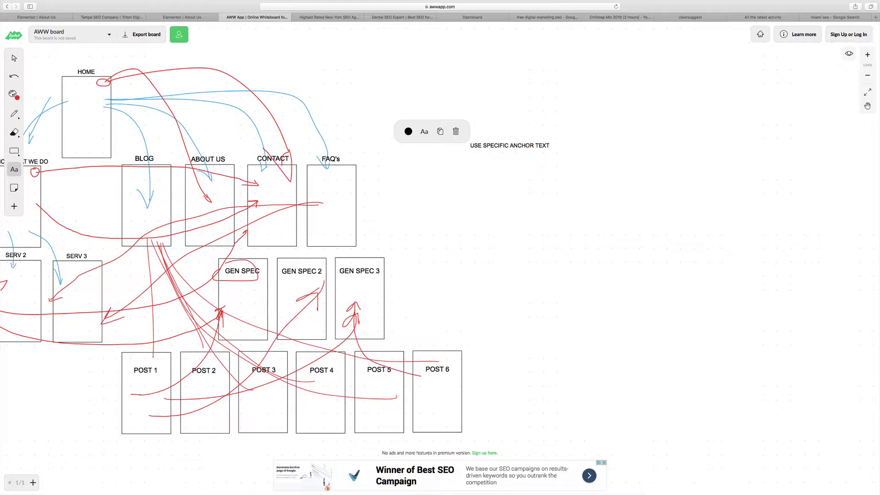
{"action": "type", "text": " - RELEVANT"}
{"action": "key", "text": "BackSpace"}
{"action": "key", "text": "BackSpace"}
{"action": "key", "text": "BackSpace"}
{"action": "key", "text": "BackSpace"}
{"action": "key", "text": "BackSpace"}
{"action": "key", "text": "BackSpace"}
{"action": "key", "text": "BackSpace"}
{"action": "key", "text": "BackSpace"}
{"action": "type", "text": "RELE"}
{"action": "type", "text": "VANT "}
{"action": "type", "text": "USE "}
{"action": "type", "text": "TEXT"}
{"action": "type", "text": " With"}
{"action": "key", "text": "BackSpace"}
{"action": "key", "text": "BackSpace"}
{"action": "key", "text": "BackSpace"}
{"action": "type", "text": "with"}
{"action": "key", "text": "BackSpace"}
{"action": "key", "text": "BackSpace"}
{"action": "key", "text": "BackSpace"}
{"action": "key", "text": "BackSpace"}
{"action": "key", "text": "BackSpace"}
{"action": "key", "text": "BackSpace"}
{"action": "type", "text": "WITH KEYWORDS - SYNON"}
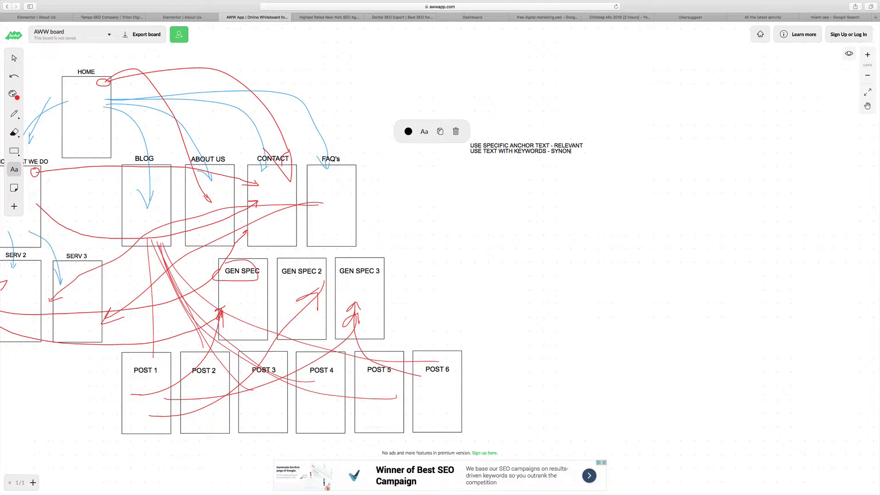
{"action": "type", "text": "YMS"}
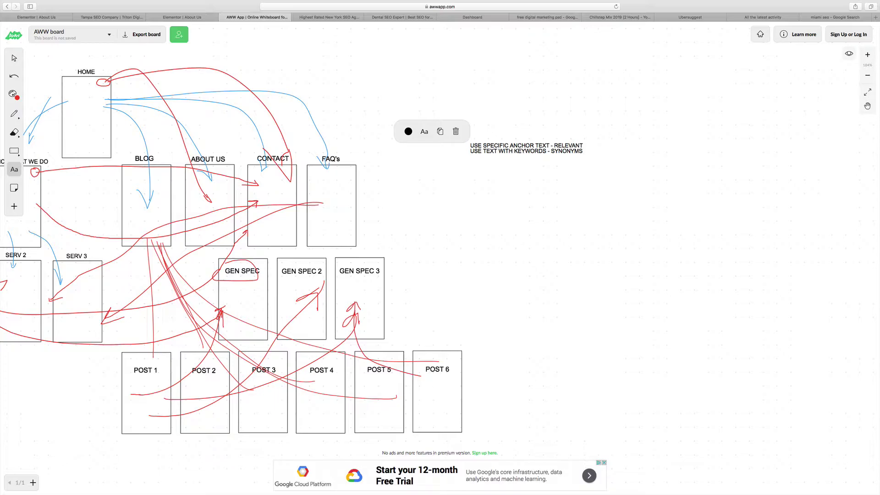
{"action": "type", "text": "PASS INFORMATION WHERE APPL"}
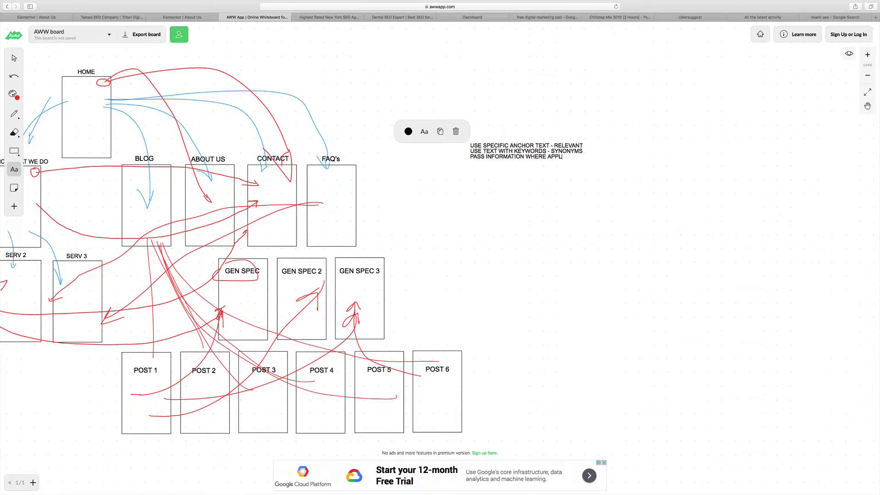
{"action": "type", "text": "/RE"}
Discard the stray empty text box placed above the note.
{"action": "left_click", "coordinate": [501, 122]}
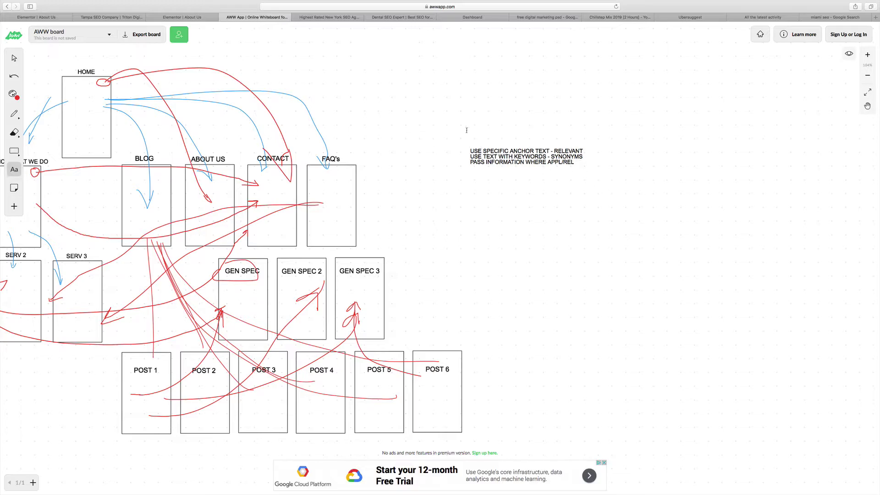
{"action": "left_click", "coordinate": [466, 128]}
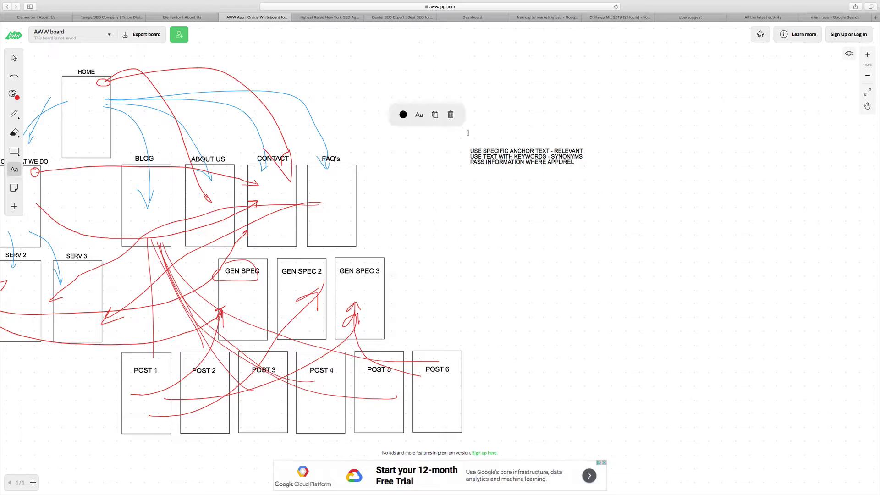
{"action": "left_click", "coordinate": [17, 58]}
Move the anchor-text note beside the FAQ's box and pan to centre the diagram.
{"action": "left_click", "coordinate": [527, 156]}
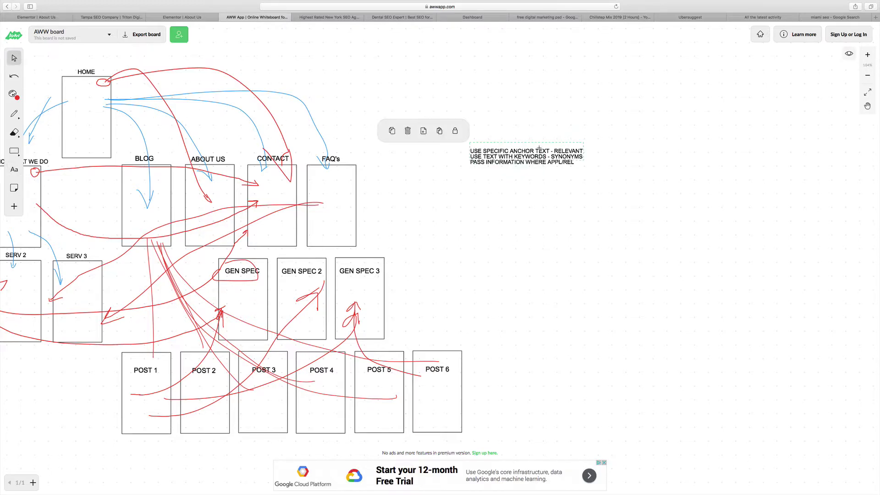
{"action": "left_click_drag", "start_coordinate": [541, 149], "coordinate": [446, 189]}
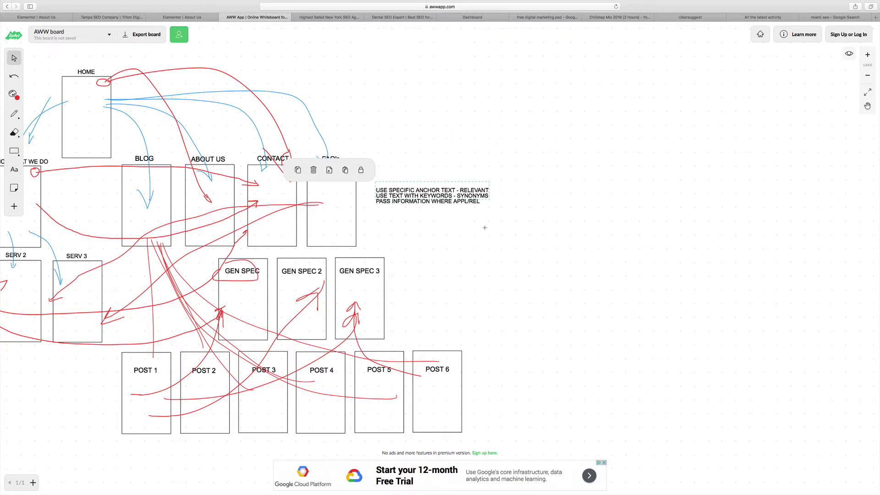
{"action": "left_click", "coordinate": [868, 106]}
{"action": "left_click_drag", "start_coordinate": [356, 282], "coordinate": [463, 277]}
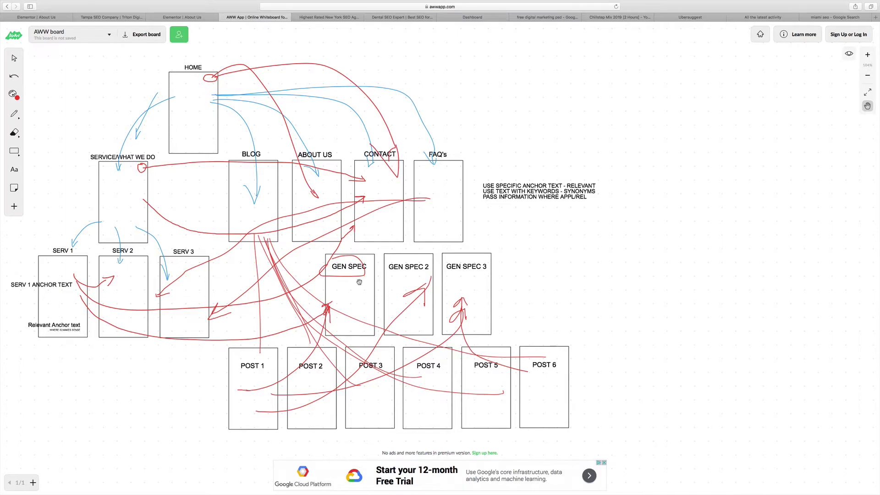
Pan and zoom in to 157% on the middle pages and note, then close the banner ad.
{"action": "left_click_drag", "start_coordinate": [486, 119], "coordinate": [554, 127]}
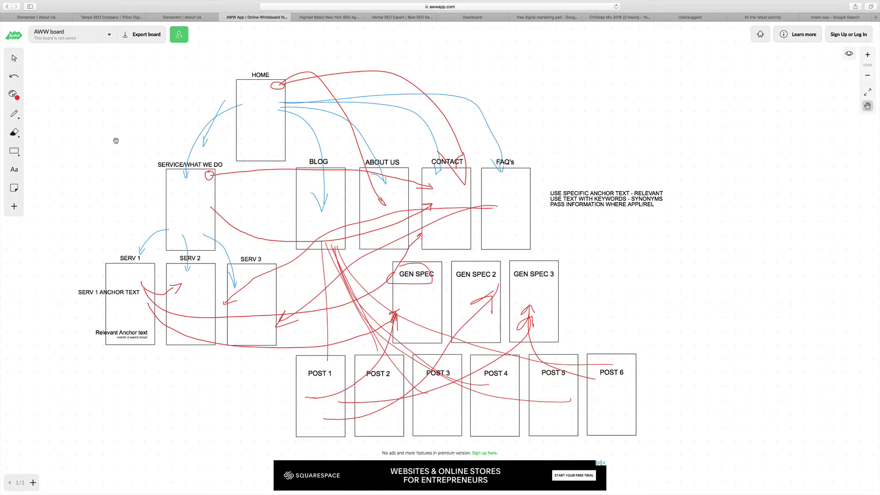
{"action": "scroll", "coordinate": [649, 209], "scroll_direction": "up", "scroll_amount": 5}
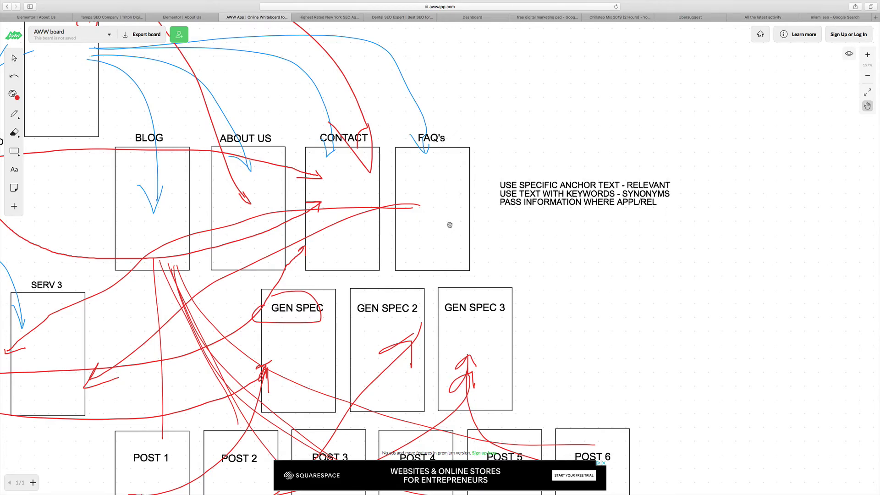
{"action": "left_click", "coordinate": [604, 464]}
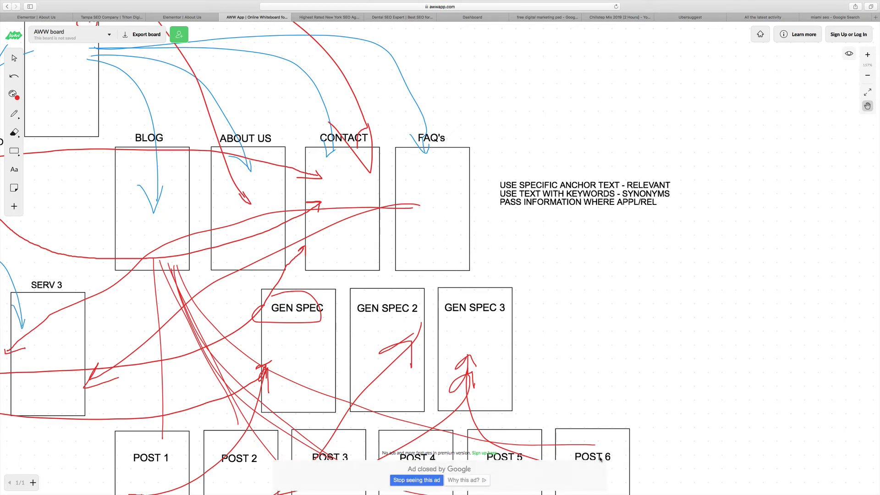